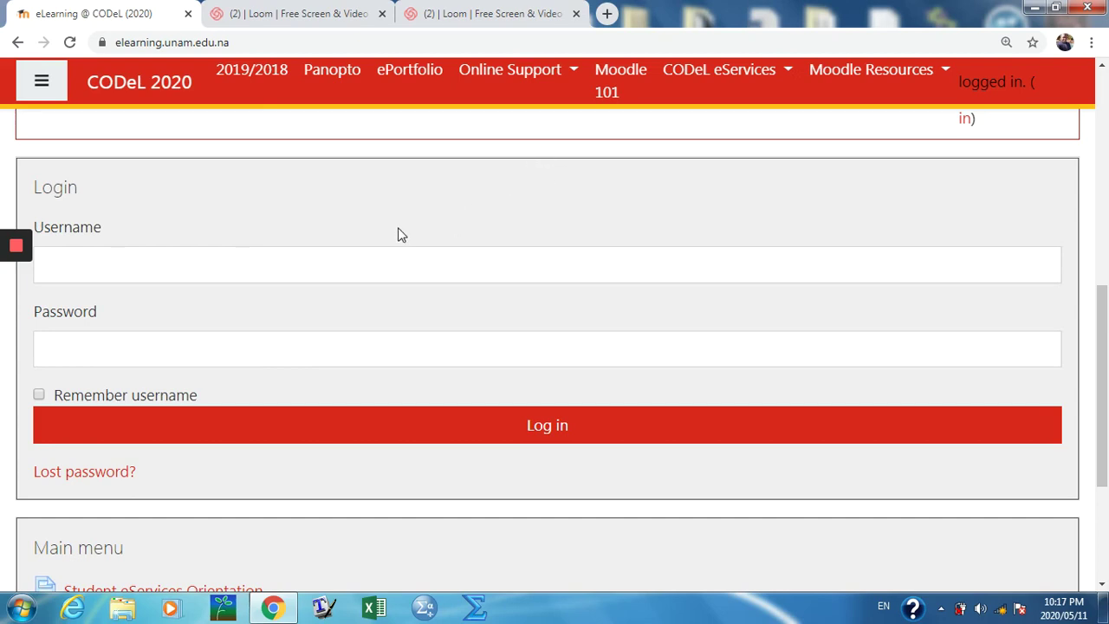
# Step: Log in to the university eLearning site with the saved username and the account password
pyautogui.click(140, 269)
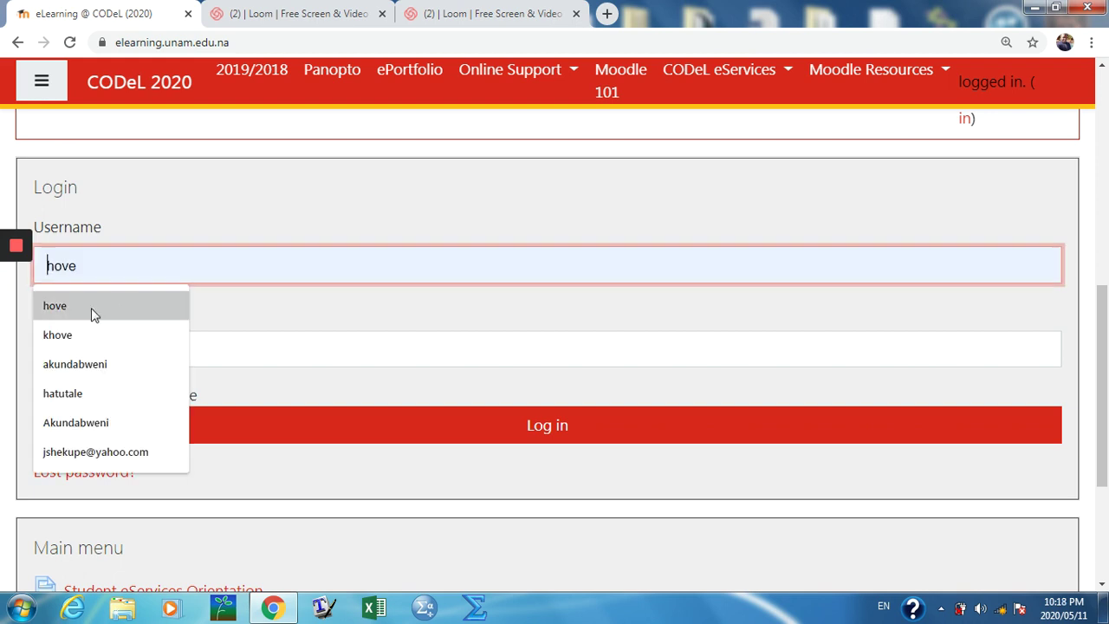
pyautogui.click(65, 308)
pyautogui.click(111, 347)
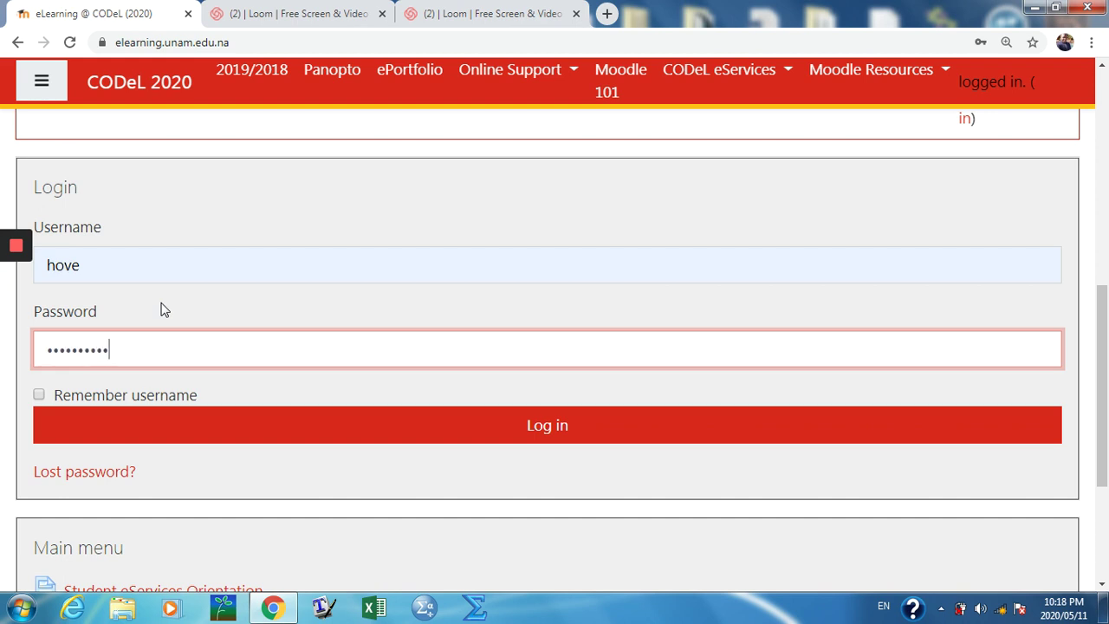
pyautogui.click(554, 423)
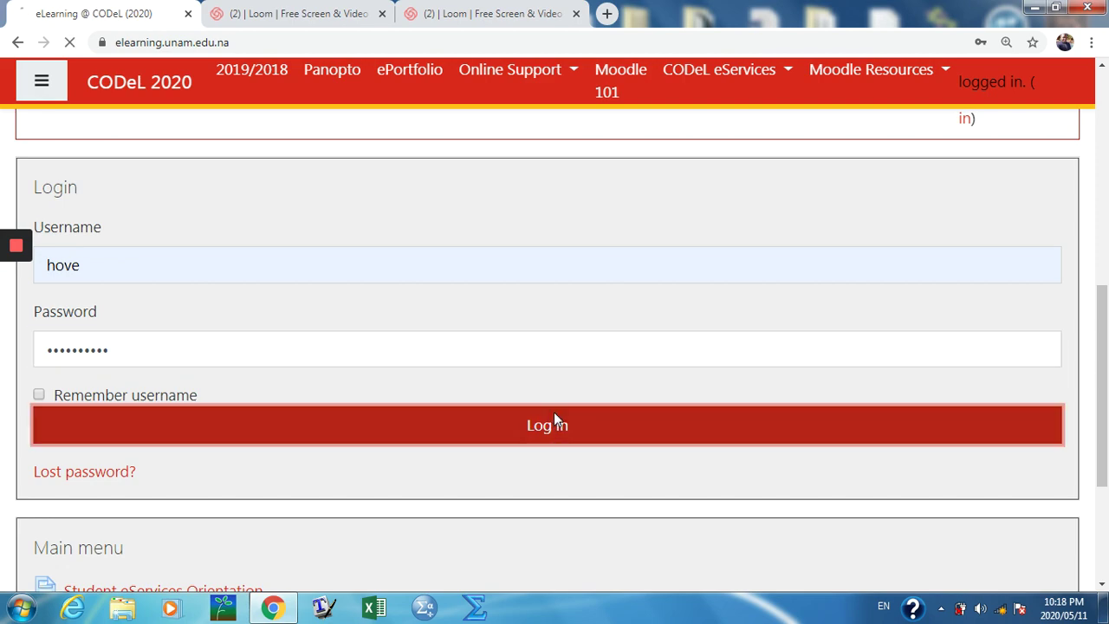
# Step: Open the MAT3511 Basic Mathematics [OC] course and go to its Assessment Activities assignment list
pyautogui.scroll(-6, 575, 329)
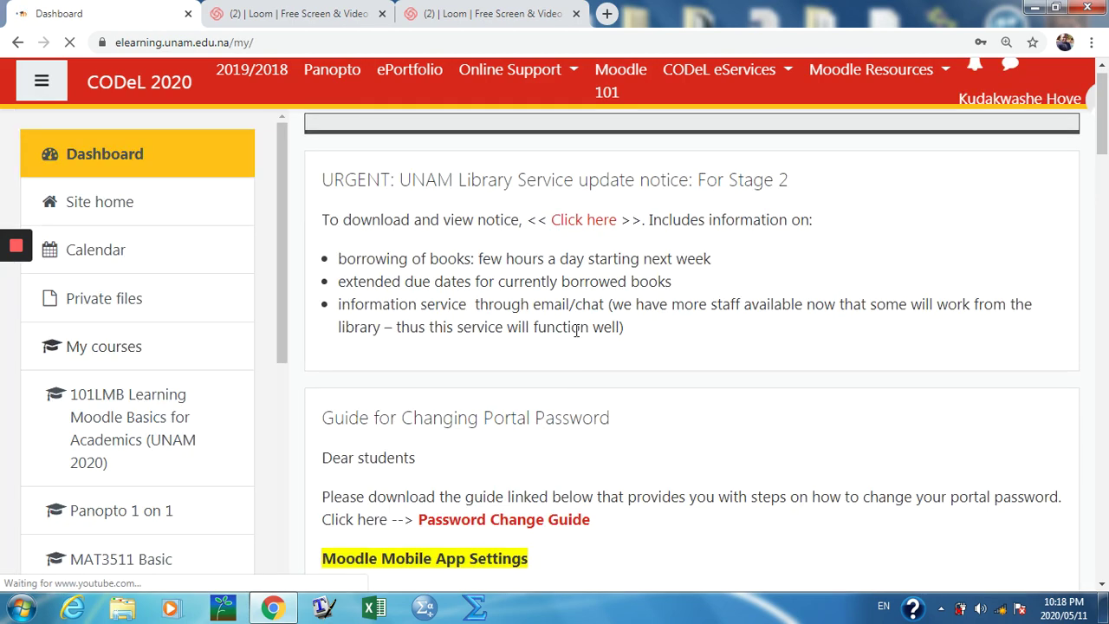
pyautogui.scroll(5, 574, 334)
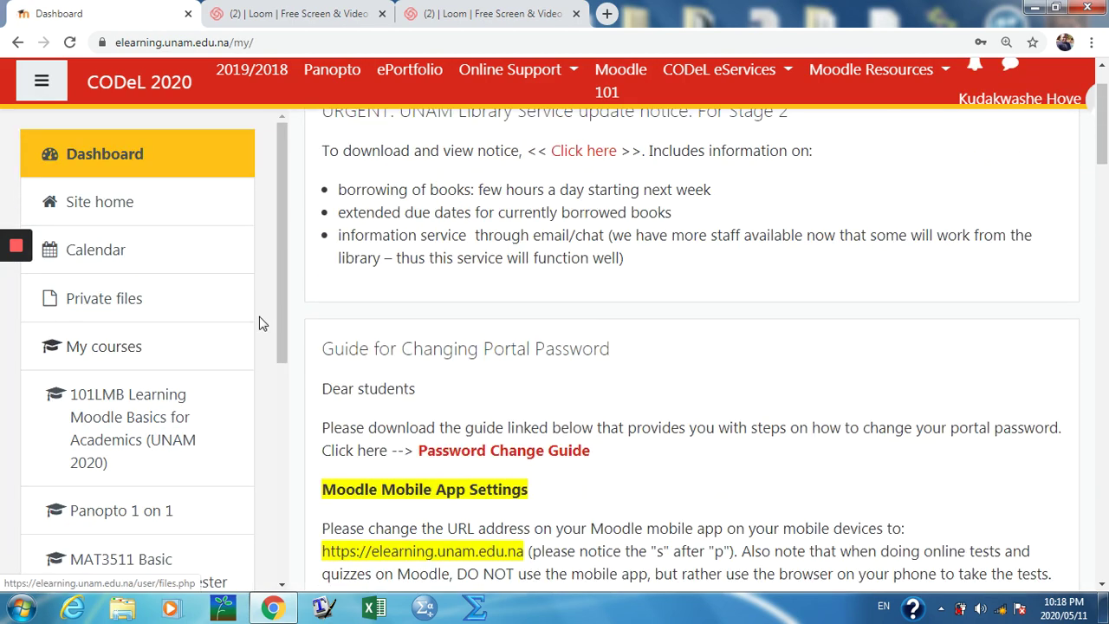
pyautogui.moveTo(287, 314); pyautogui.dragTo(292, 454)
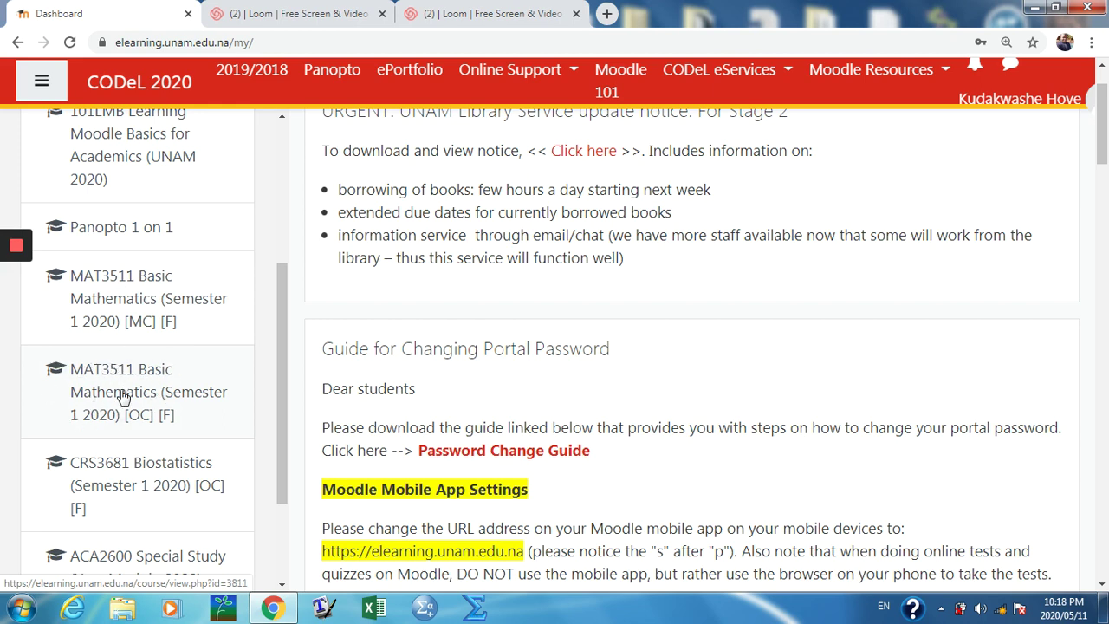
pyautogui.click(121, 397)
pyautogui.scroll(-7, 718, 272)
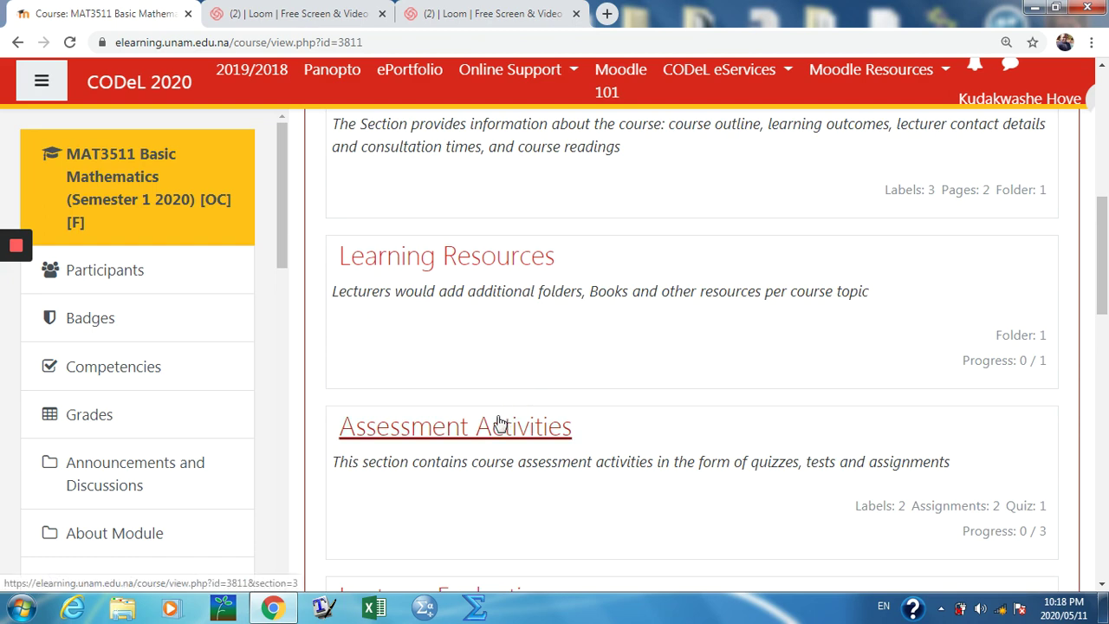
pyautogui.click(498, 425)
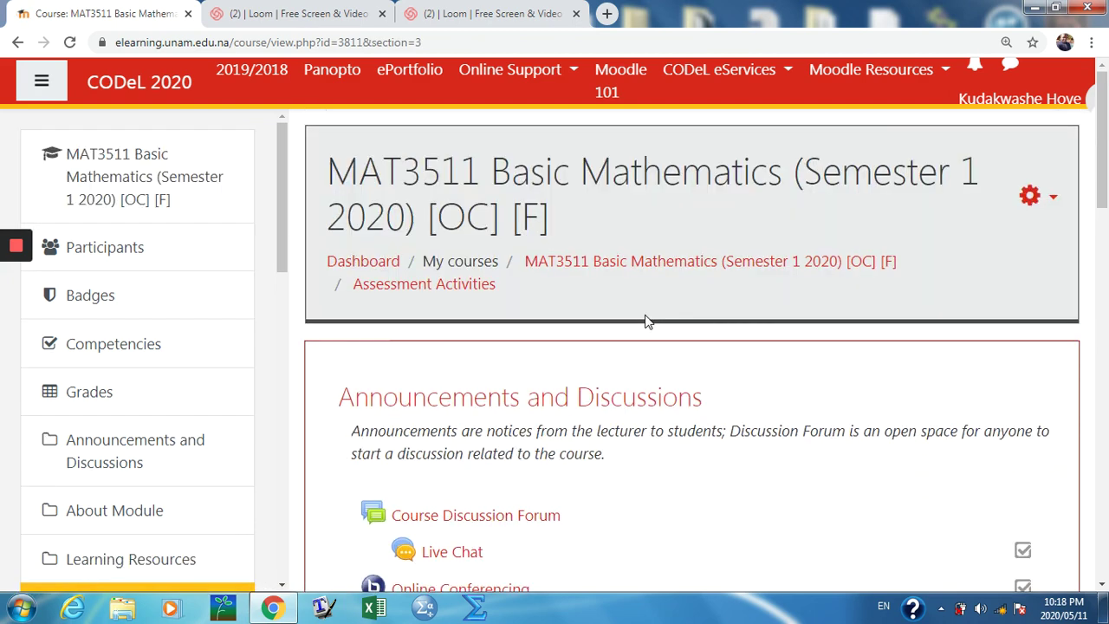
pyautogui.scroll(-7, 650, 321)
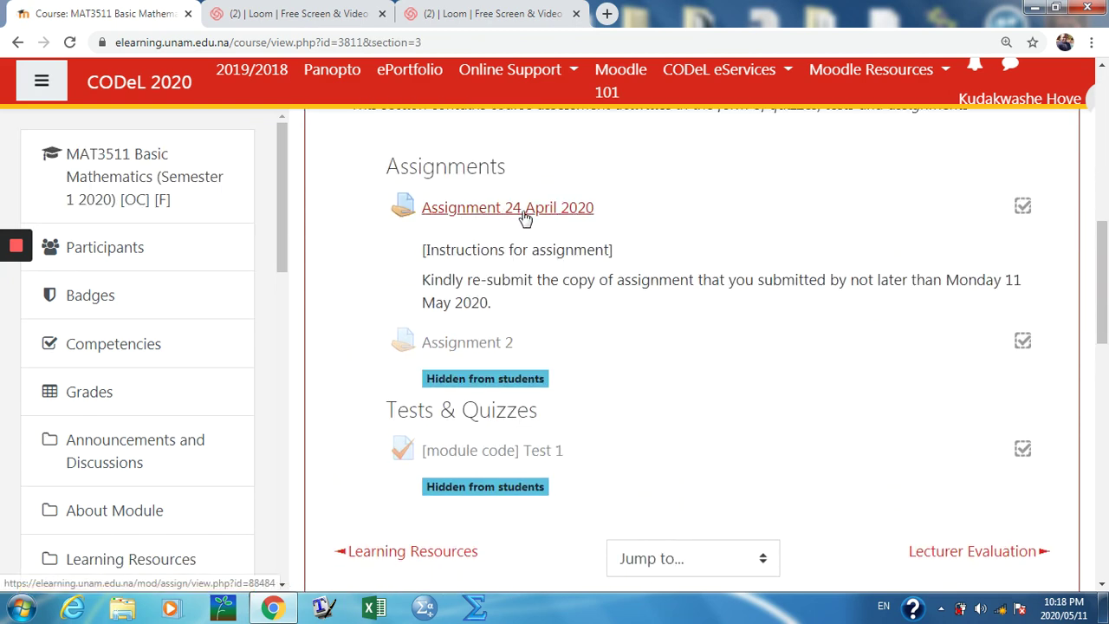
# Step: Open Assignment 24 April 2020 and launch the grader from its Grading summary
pyautogui.click(485, 217)
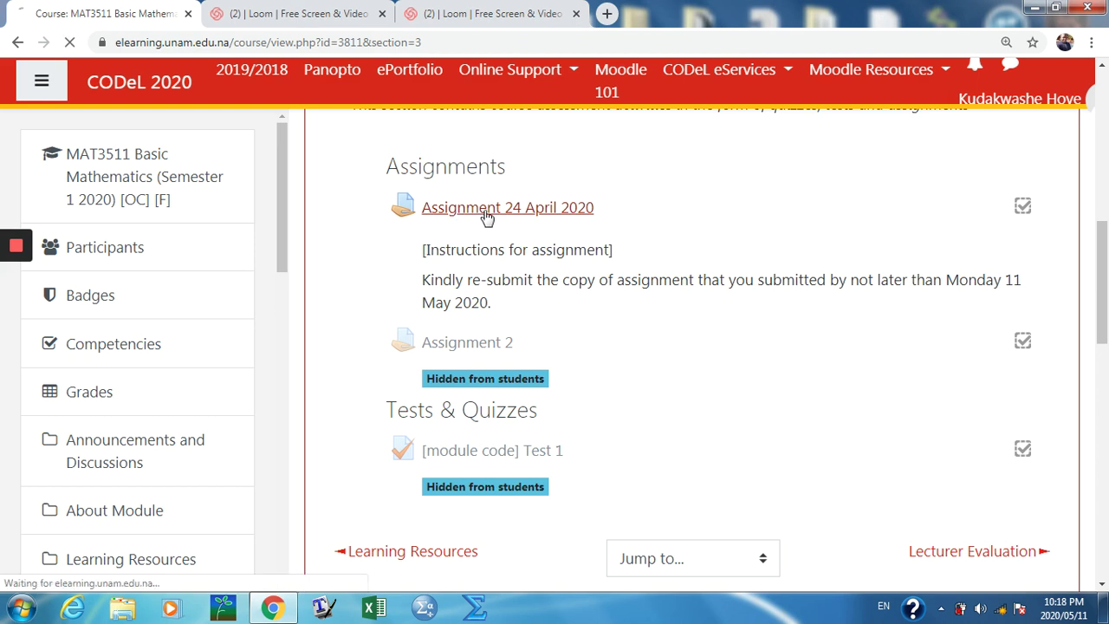
pyautogui.scroll(-5, 740, 227)
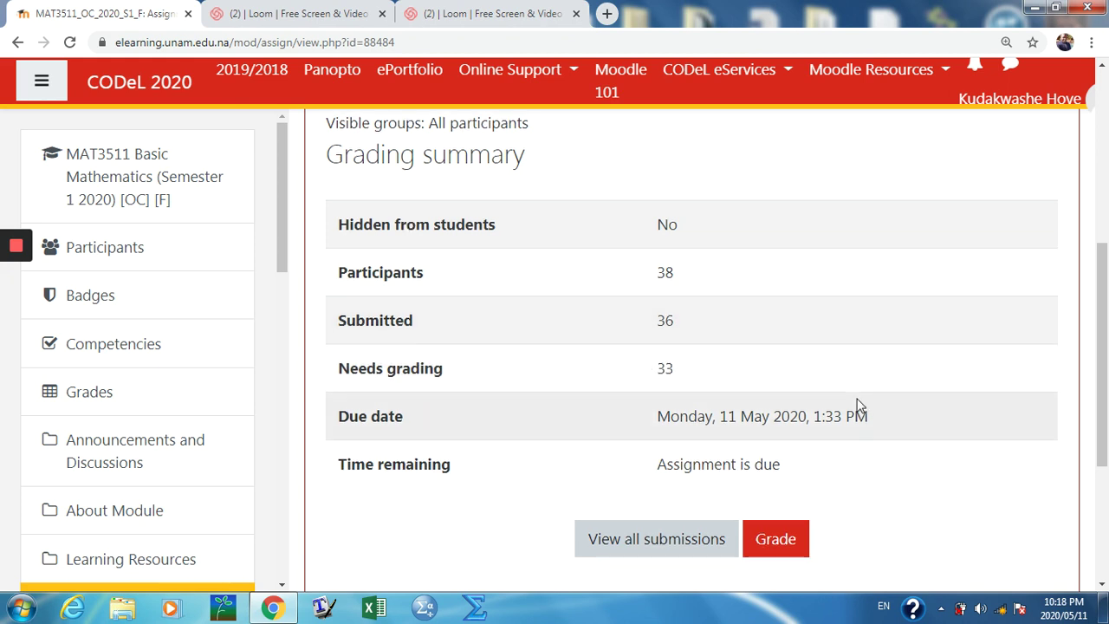
pyautogui.scroll(-2, 831, 364)
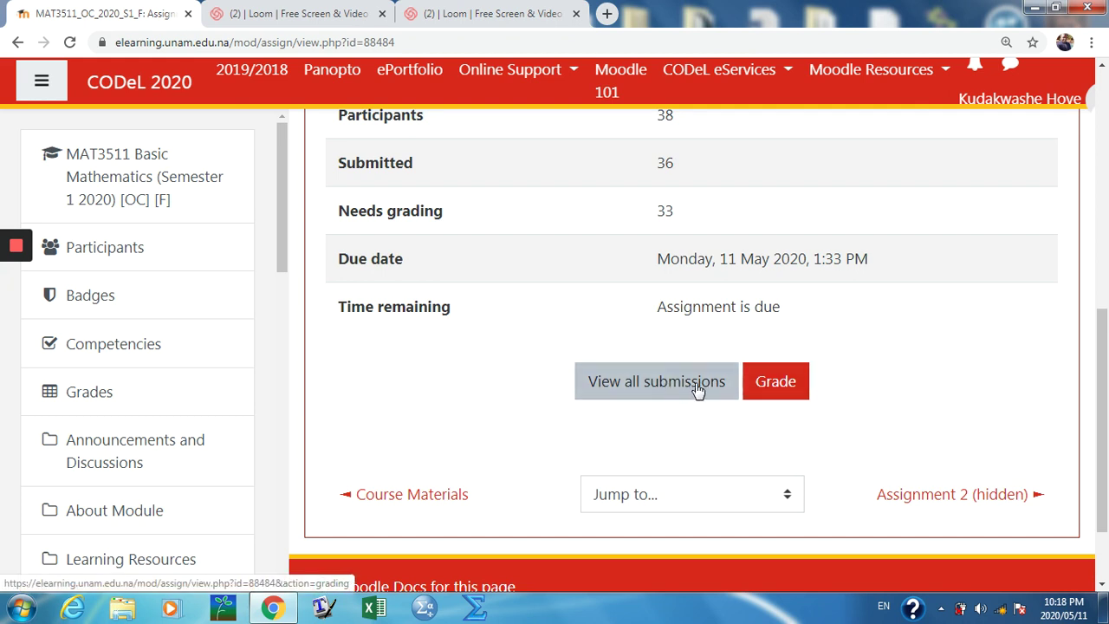
pyautogui.click(772, 388)
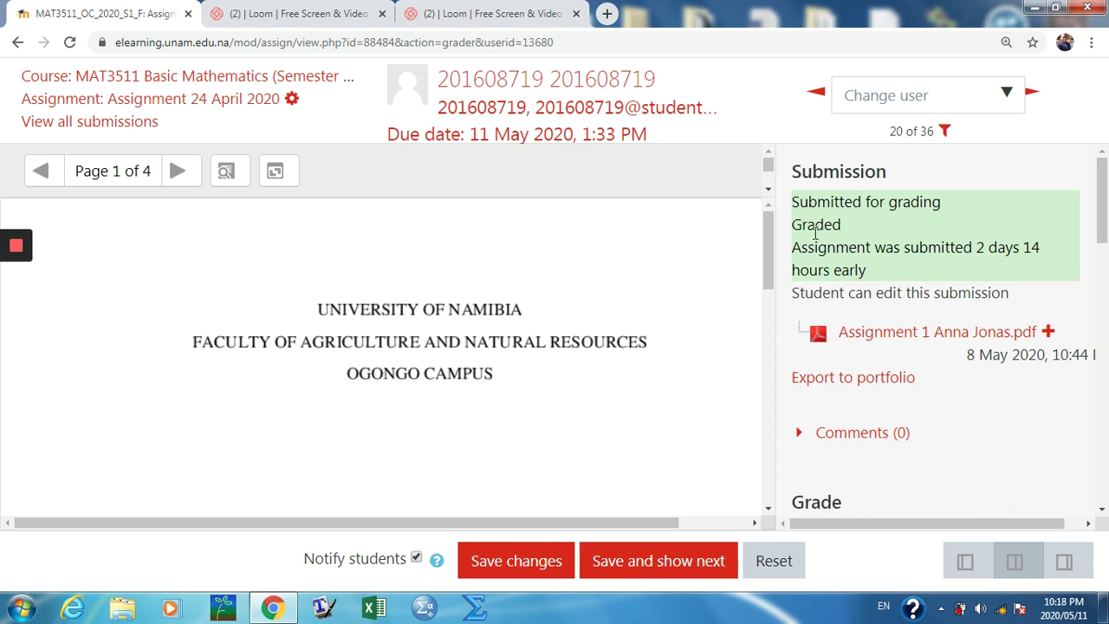
# Step: Save and advance through three submissions, confirming each 'Changes saved' message
pyautogui.click(675, 560)
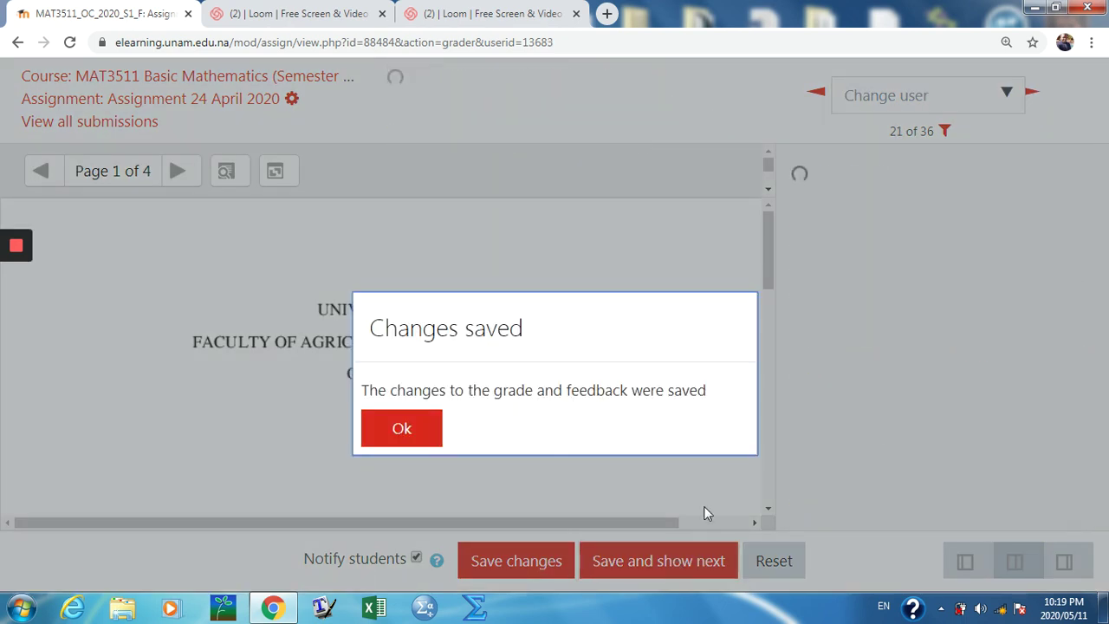
pyautogui.click(437, 435)
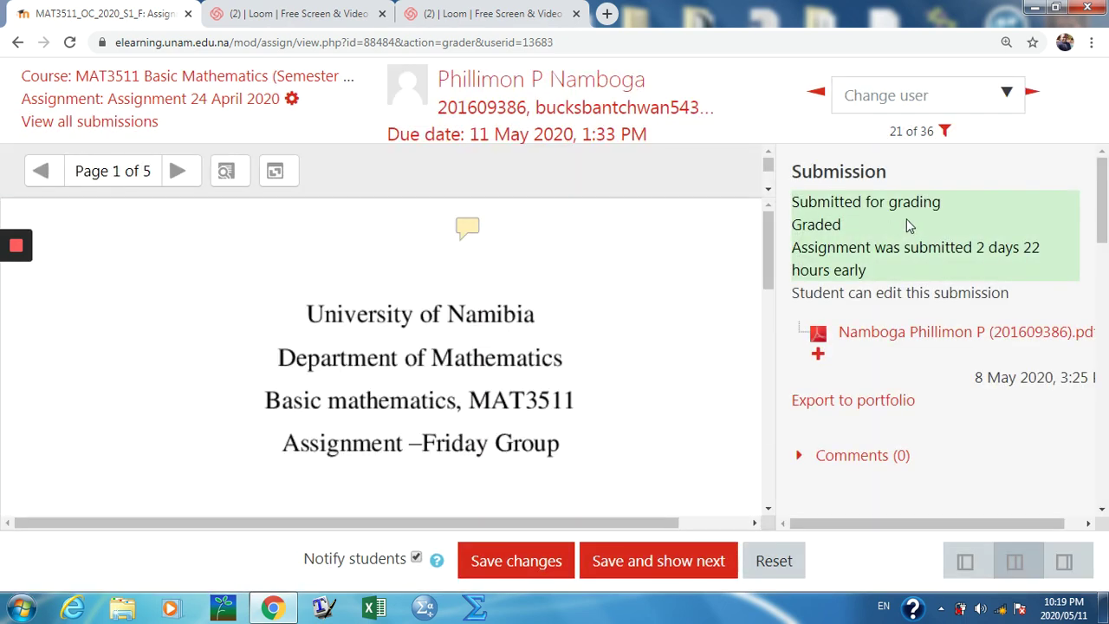
pyautogui.click(648, 565)
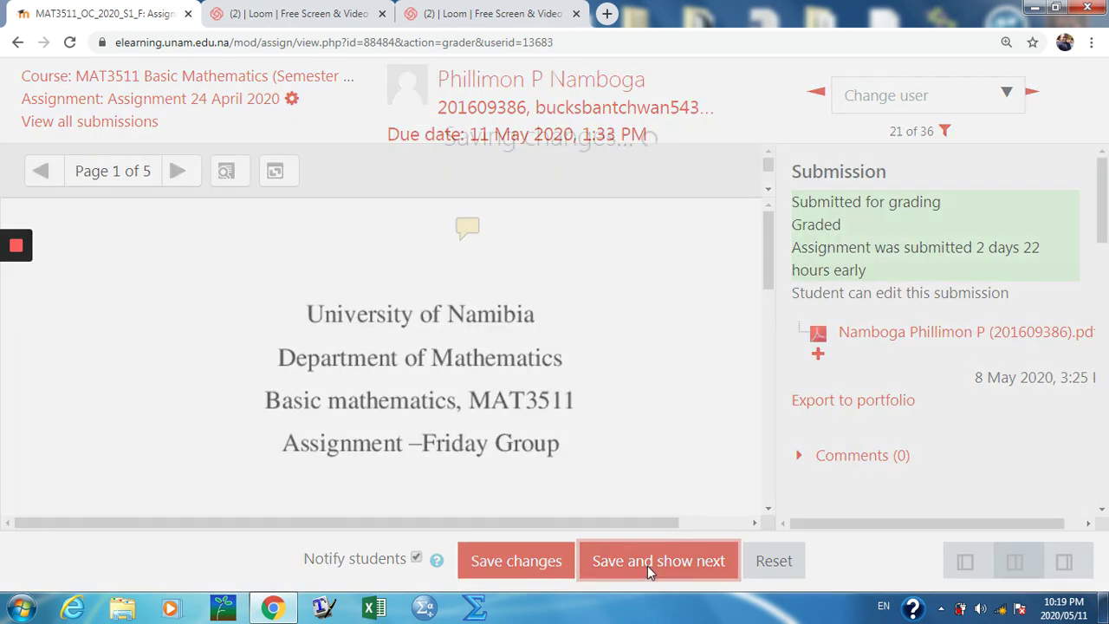
pyautogui.click(416, 422)
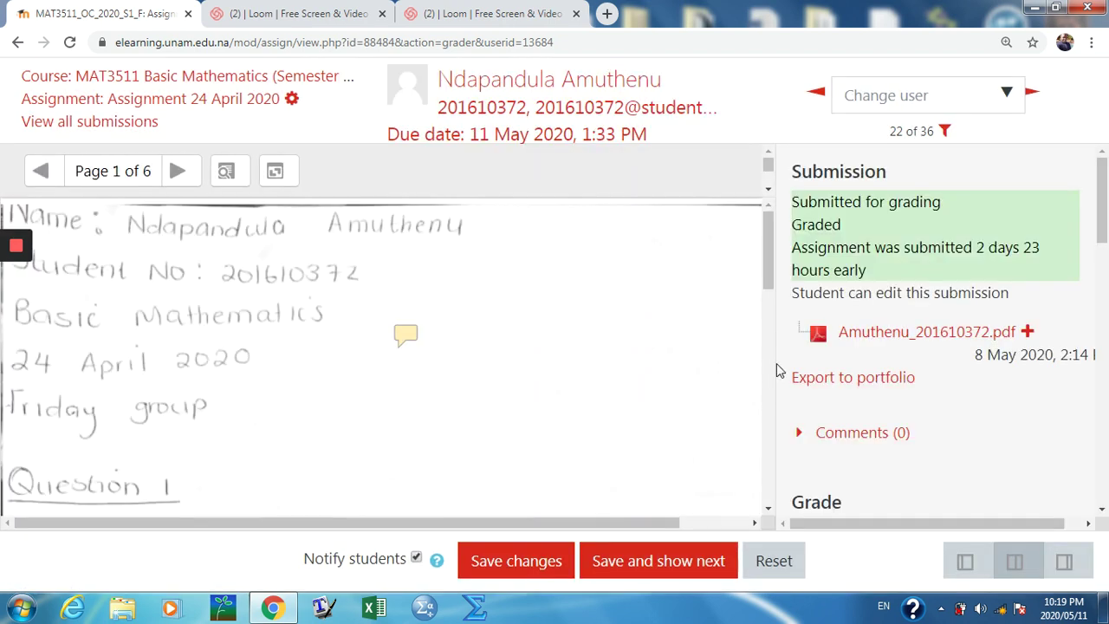
pyautogui.click(676, 562)
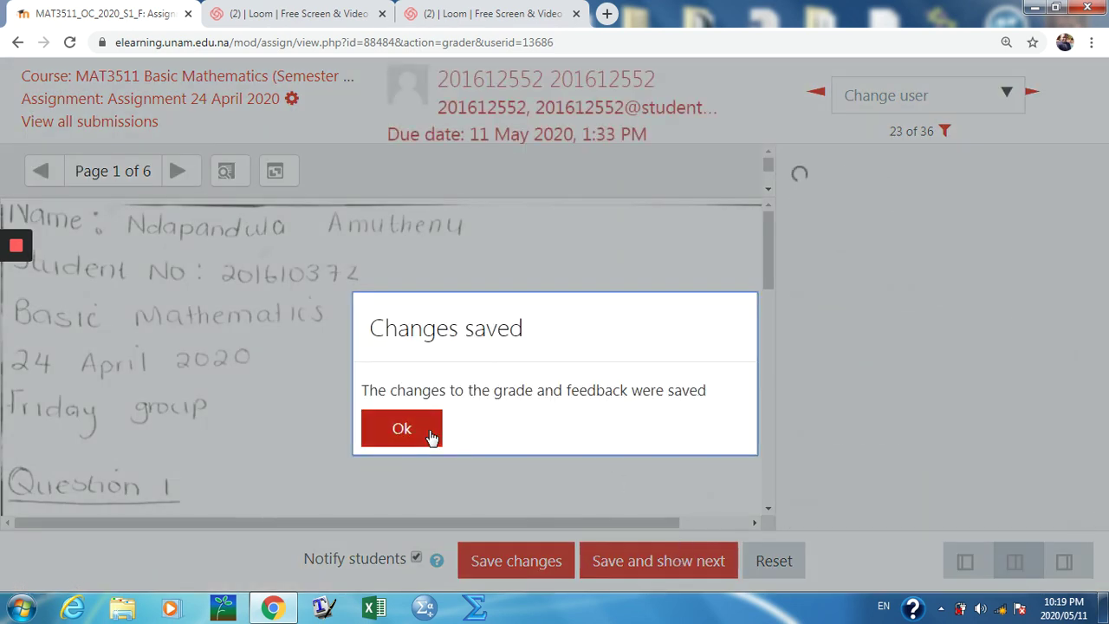
pyautogui.click(427, 434)
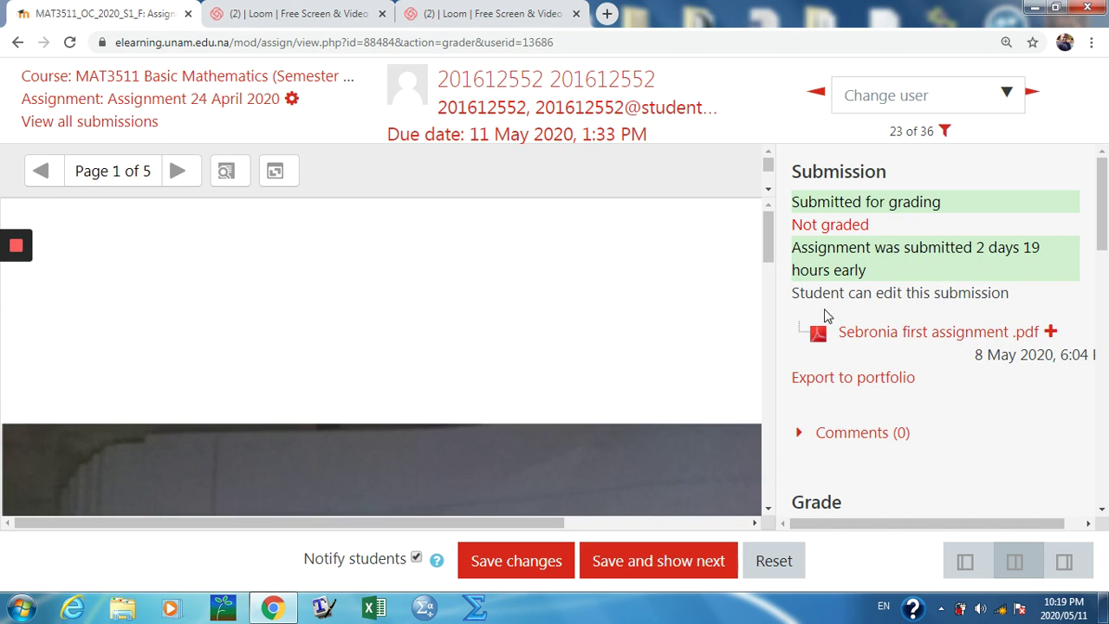
# Step: Review the current submission, then save it and advance to submission 24 of 36
pyautogui.scroll(-10, 529, 331)
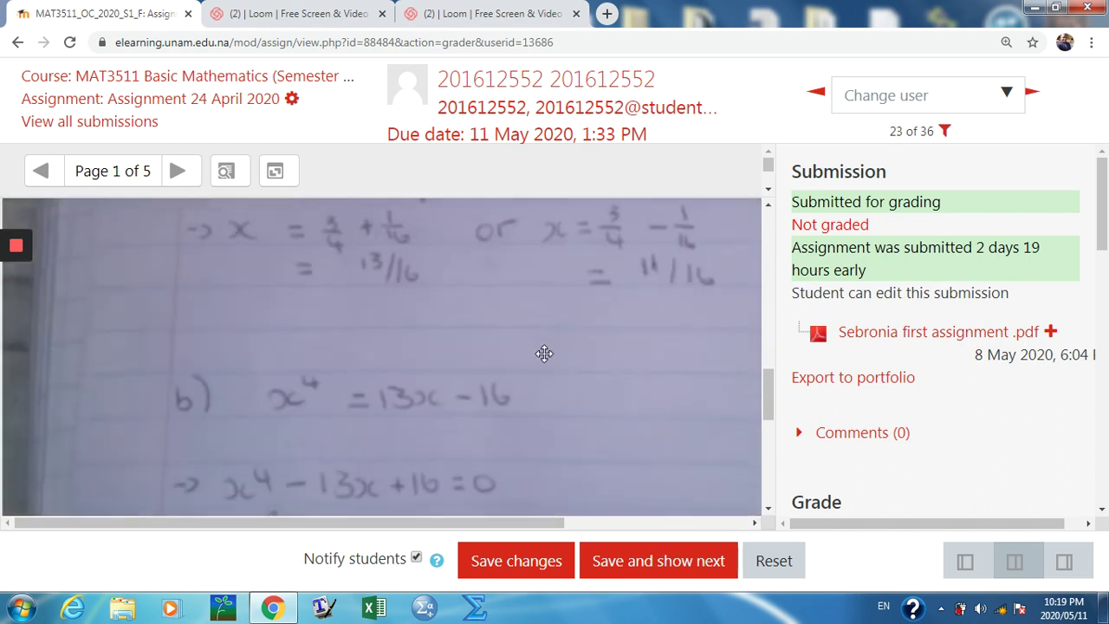
pyautogui.scroll(-3, 546, 356)
pyautogui.scroll(5, 566, 364)
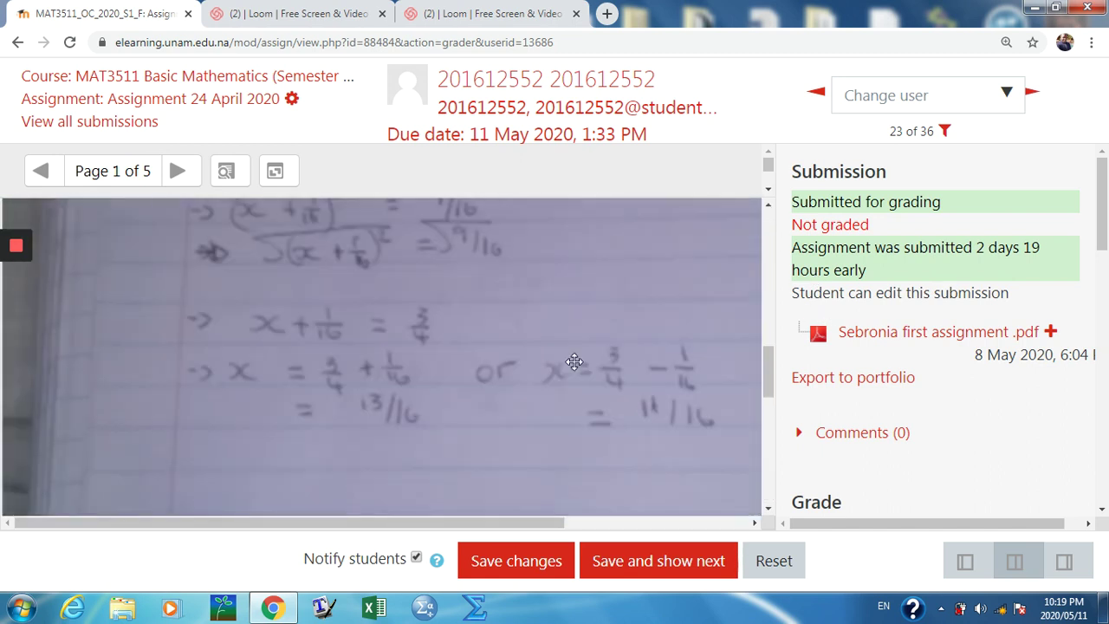
pyautogui.scroll(8, 574, 361)
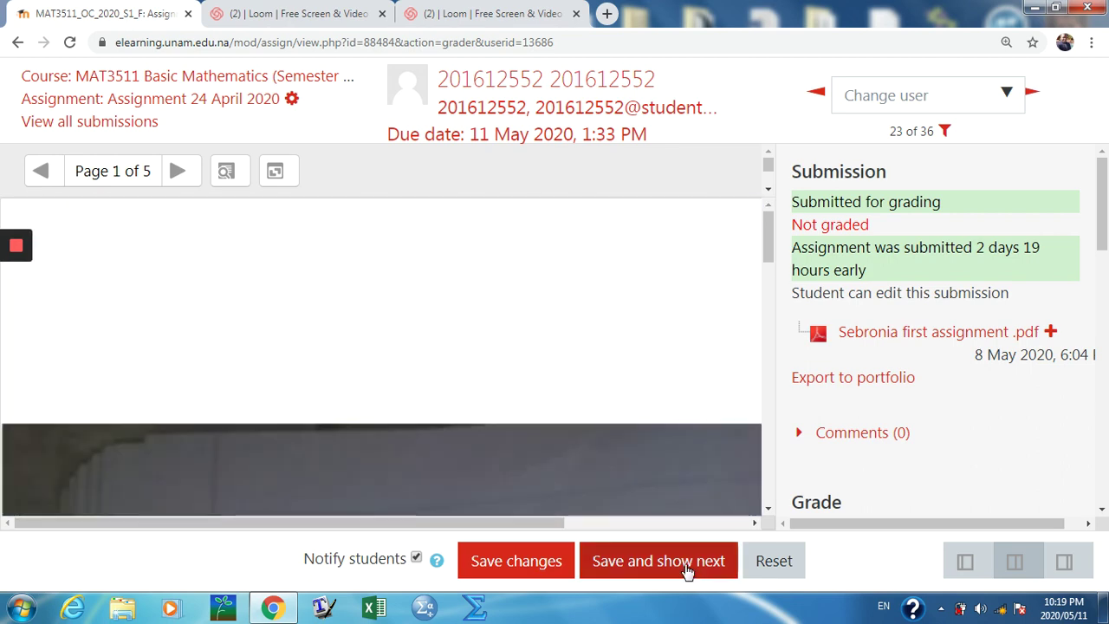
pyautogui.click(686, 564)
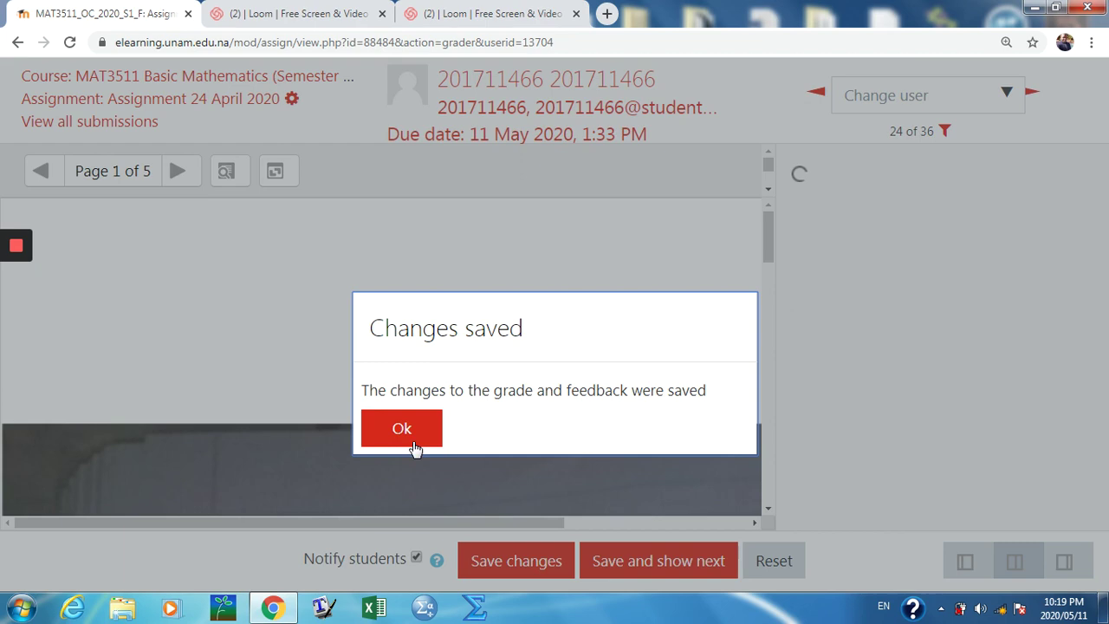
pyautogui.click(403, 429)
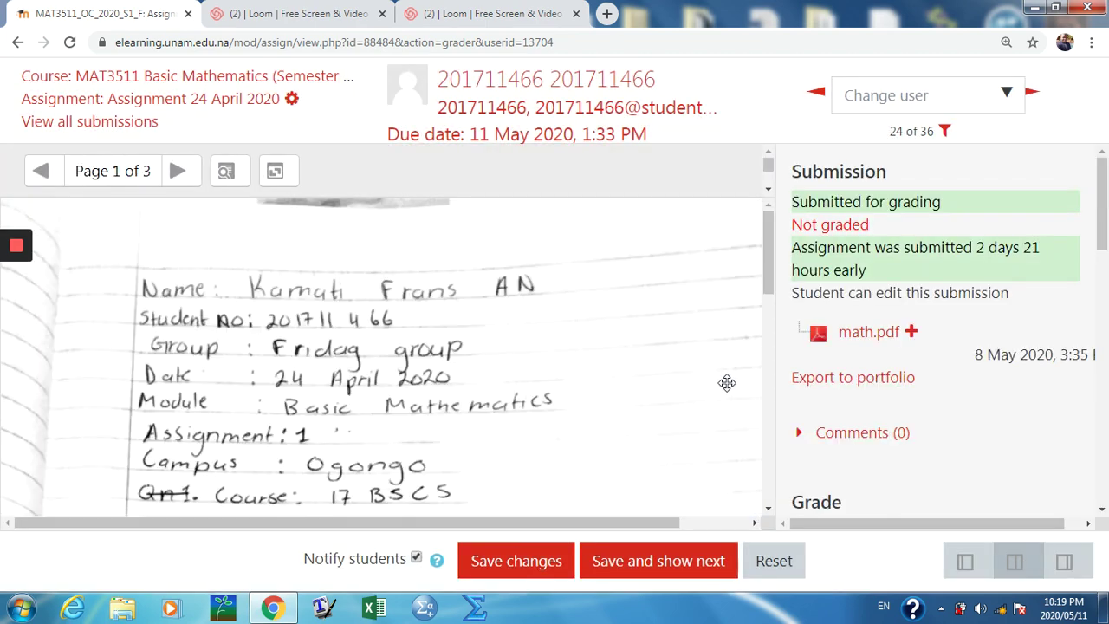
# Step: Scroll through math.pdf, show the annotation toolbar, and pan the page with the hand tool
pyautogui.scroll(-3, 566, 389)
pyautogui.scroll(-3, 567, 439)
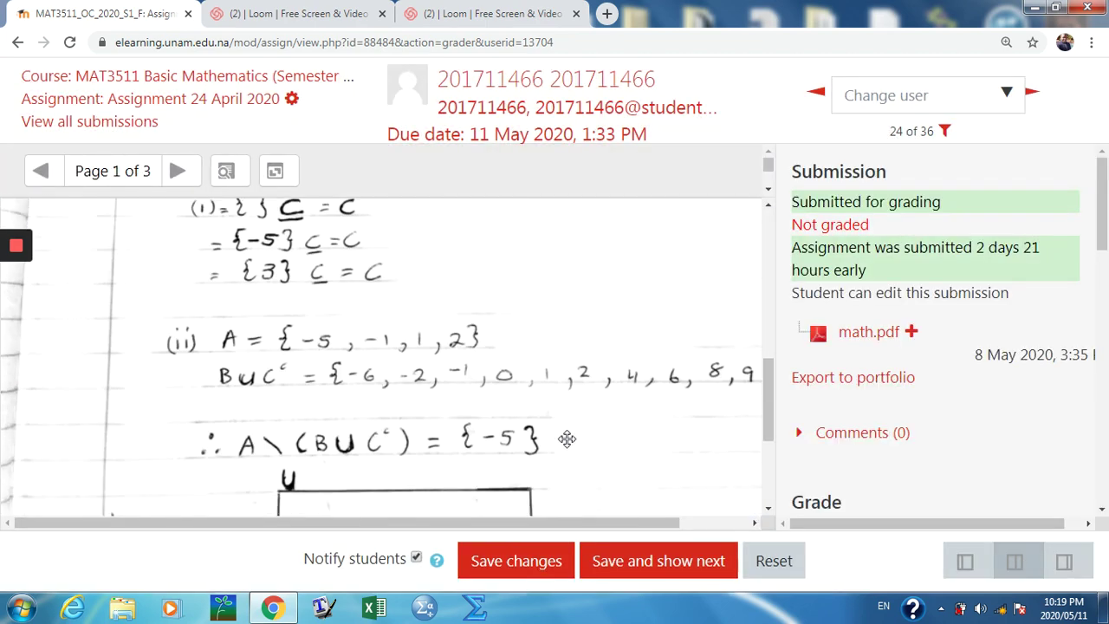
pyautogui.scroll(1, 576, 423)
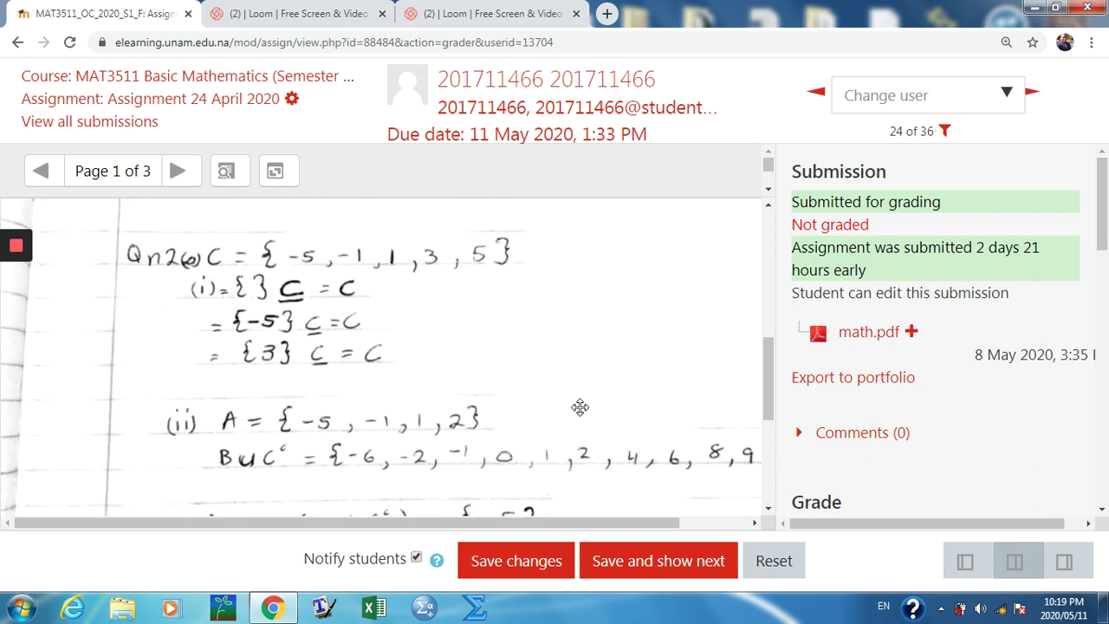
pyautogui.click(768, 191)
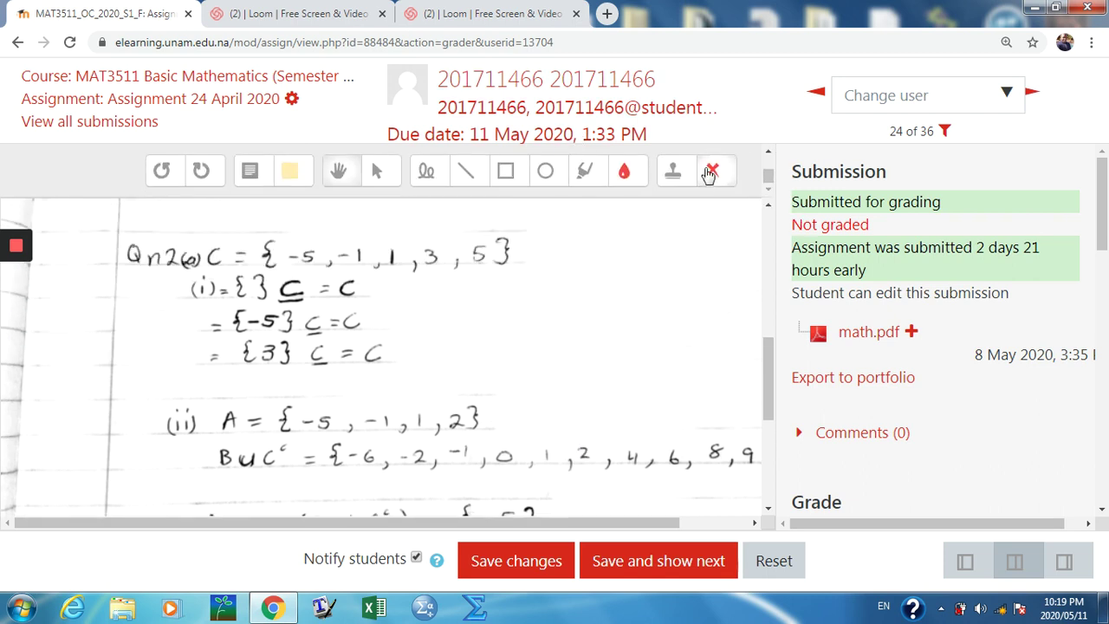
pyautogui.scroll(1, 772, 156)
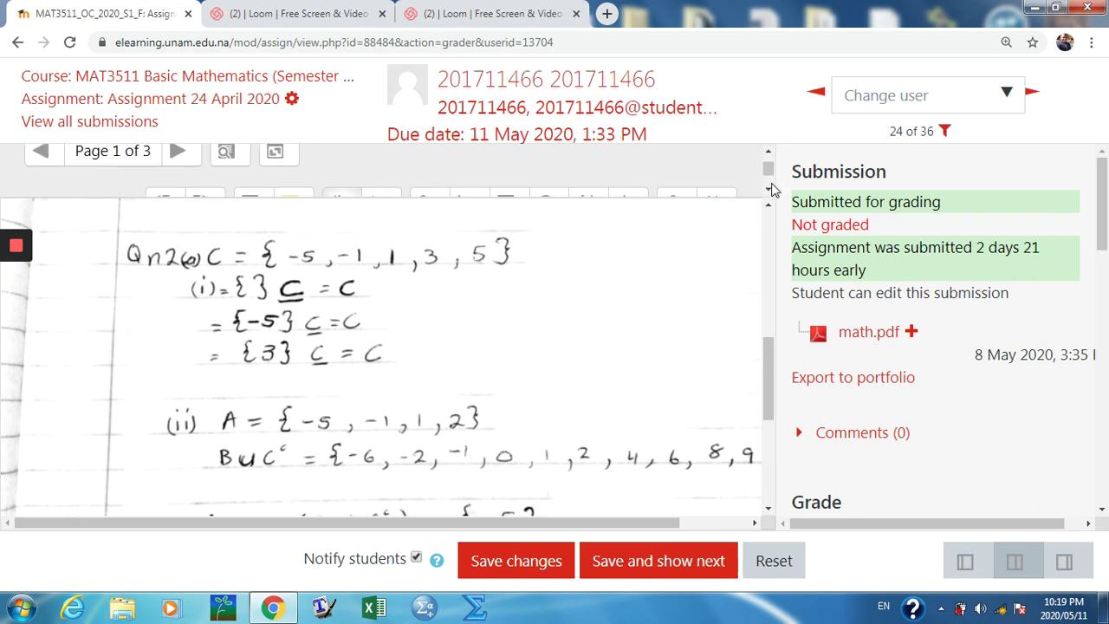
pyautogui.scroll(-1, 770, 156)
pyautogui.click(769, 153)
pyautogui.click(768, 190)
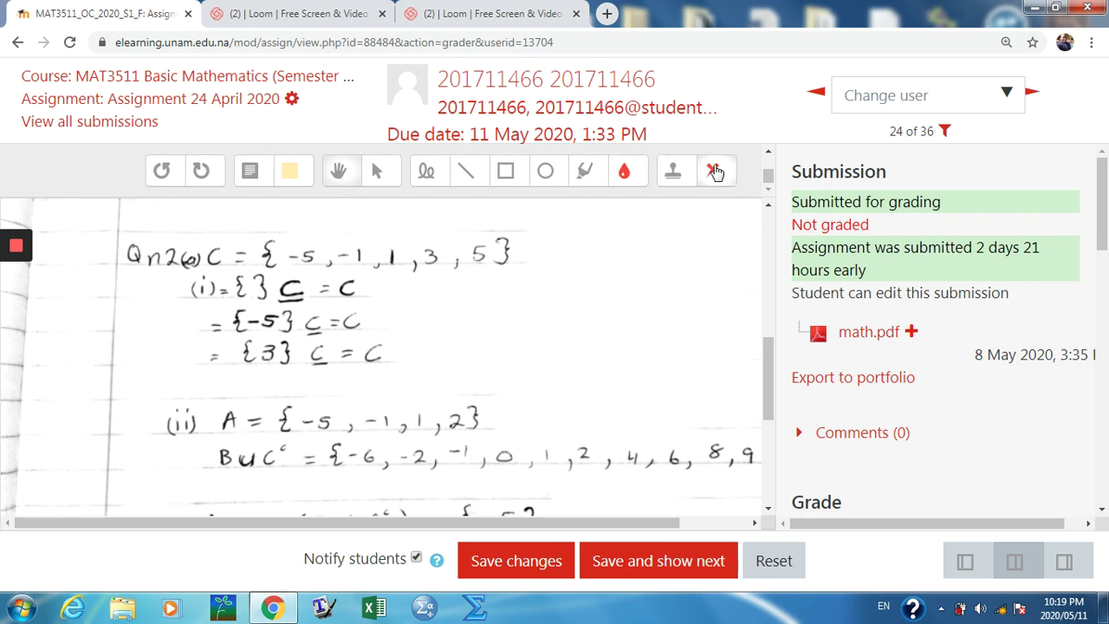
pyautogui.click(340, 173)
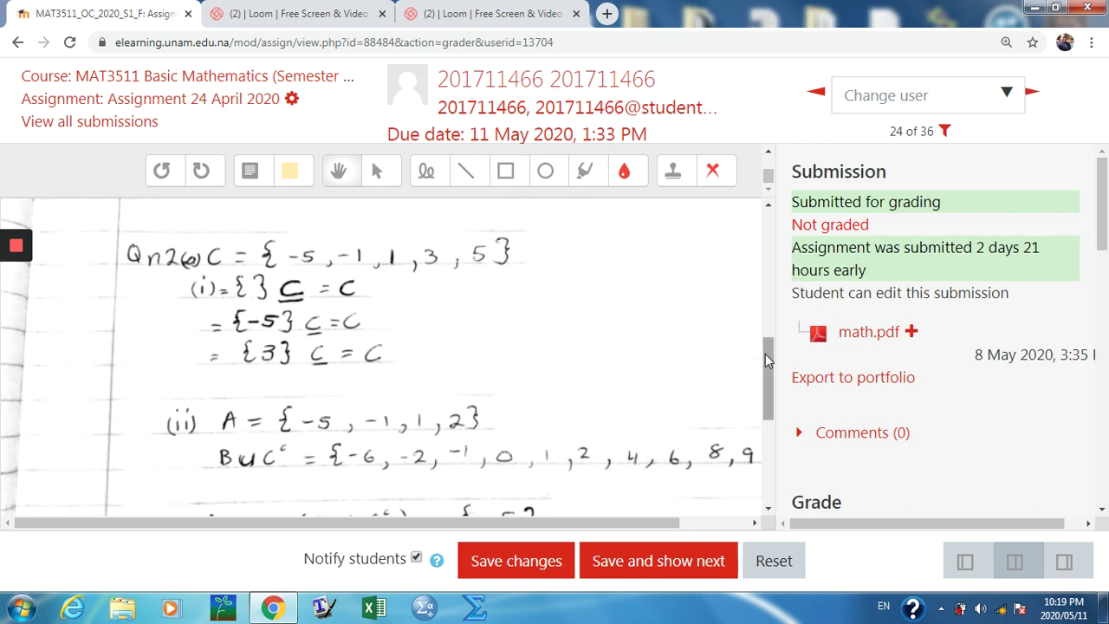
pyautogui.moveTo(769, 362); pyautogui.dragTo(737, 329)
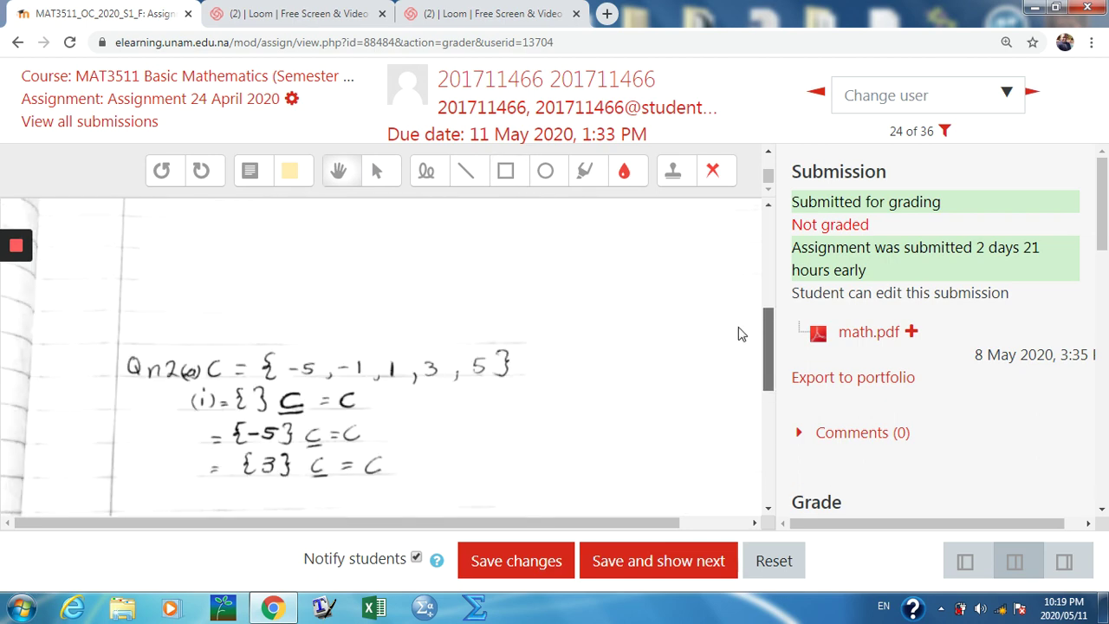
# Step: Place a comment box above Qn2 reading 'Marked by:' with the marker's name and 11 May 2020
pyautogui.click(250, 173)
pyautogui.moveTo(469, 217); pyautogui.dragTo(721, 314)
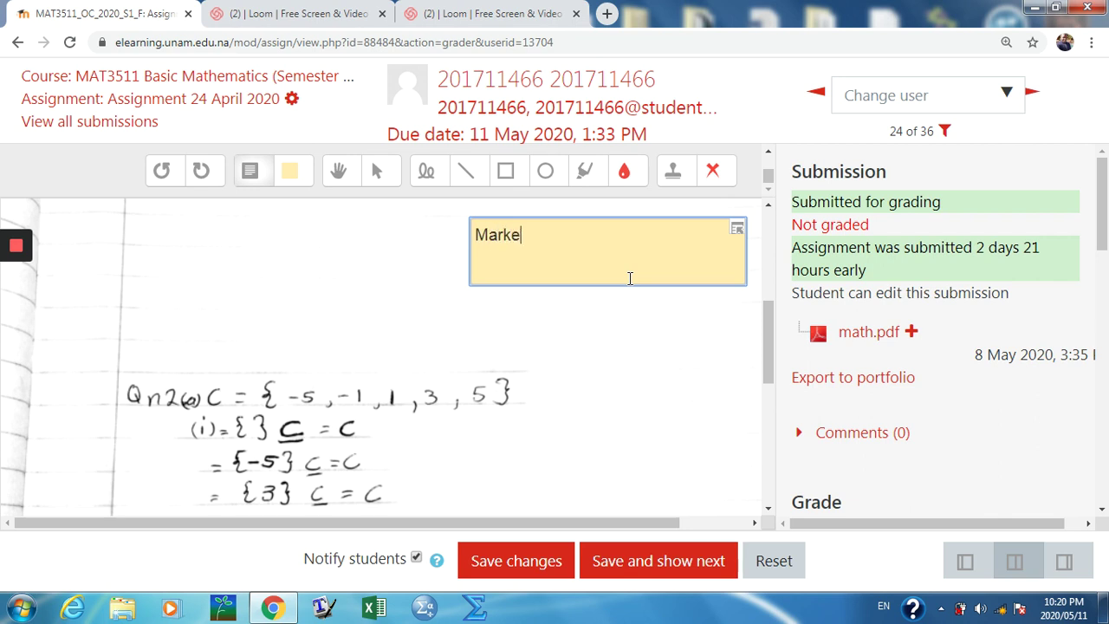
pyautogui.write('d by: Kudakwa')
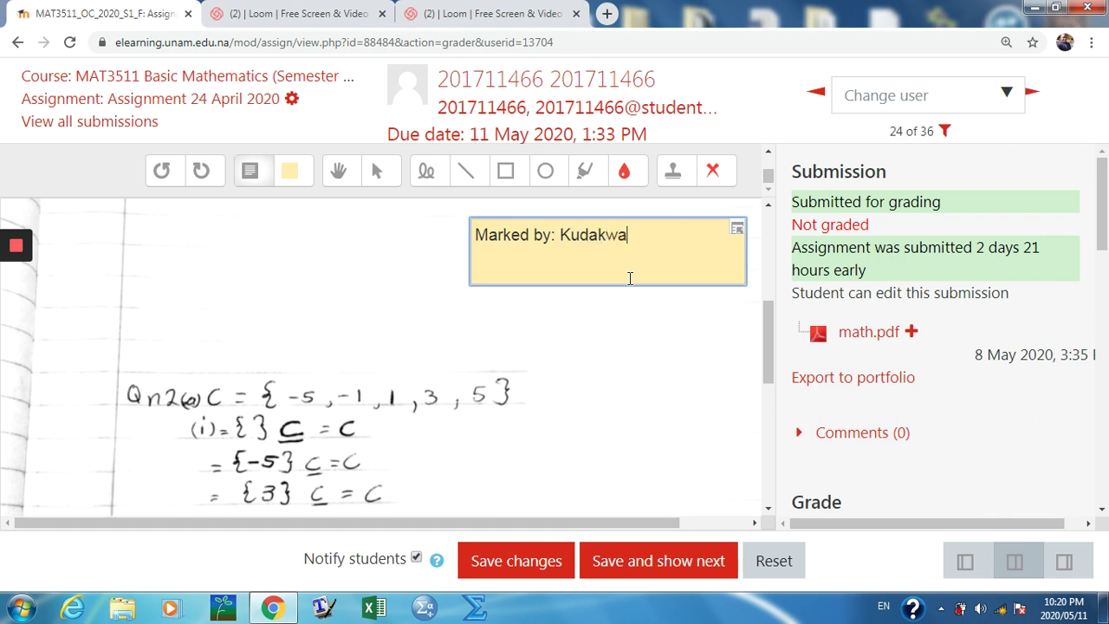
pyautogui.press('BackSpace')
pyautogui.press('BackSpace')
pyautogui.press('BackSpace')
pyautogui.press('BackSpace')
pyautogui.press('BackSpace')
pyautogui.press('BackSpace')
pyautogui.write('. Hove')
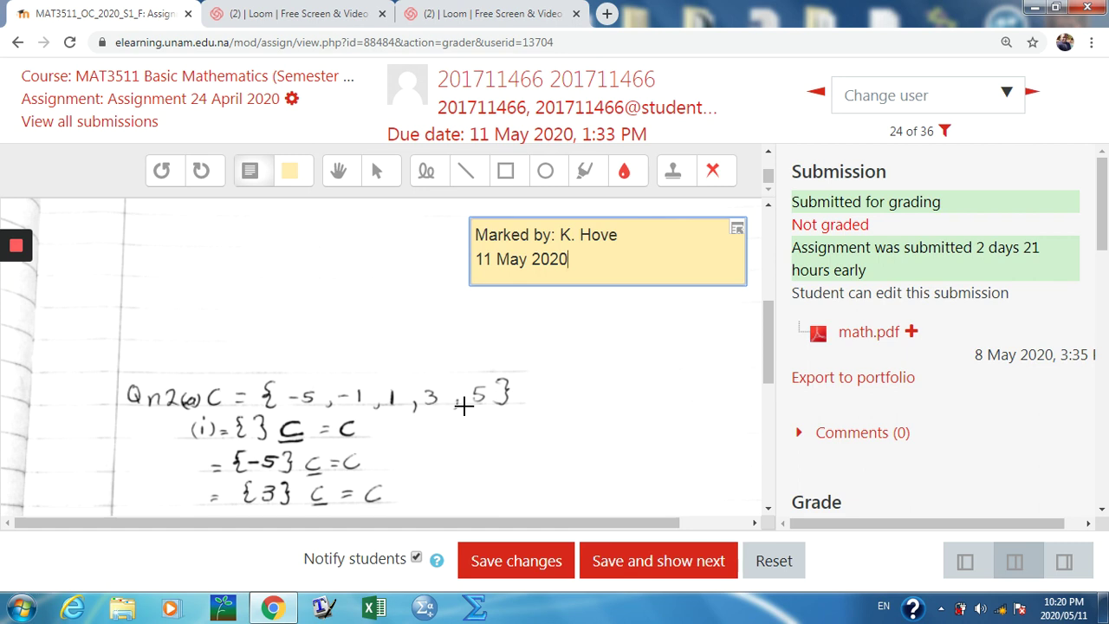
pyautogui.scroll(-1, 509, 425)
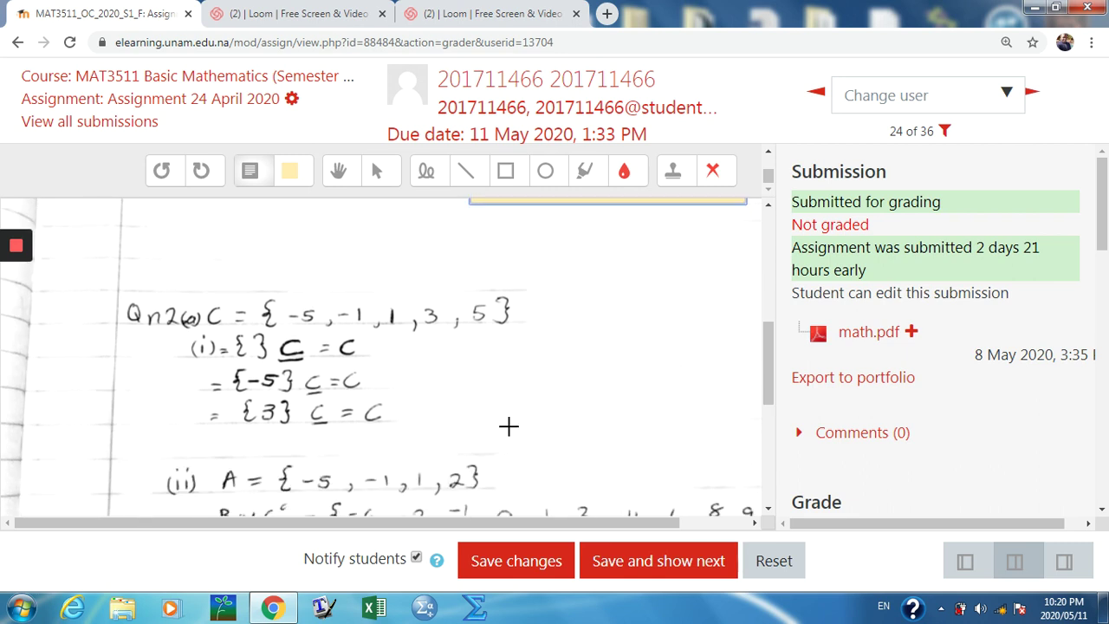
pyautogui.scroll(-3, 509, 424)
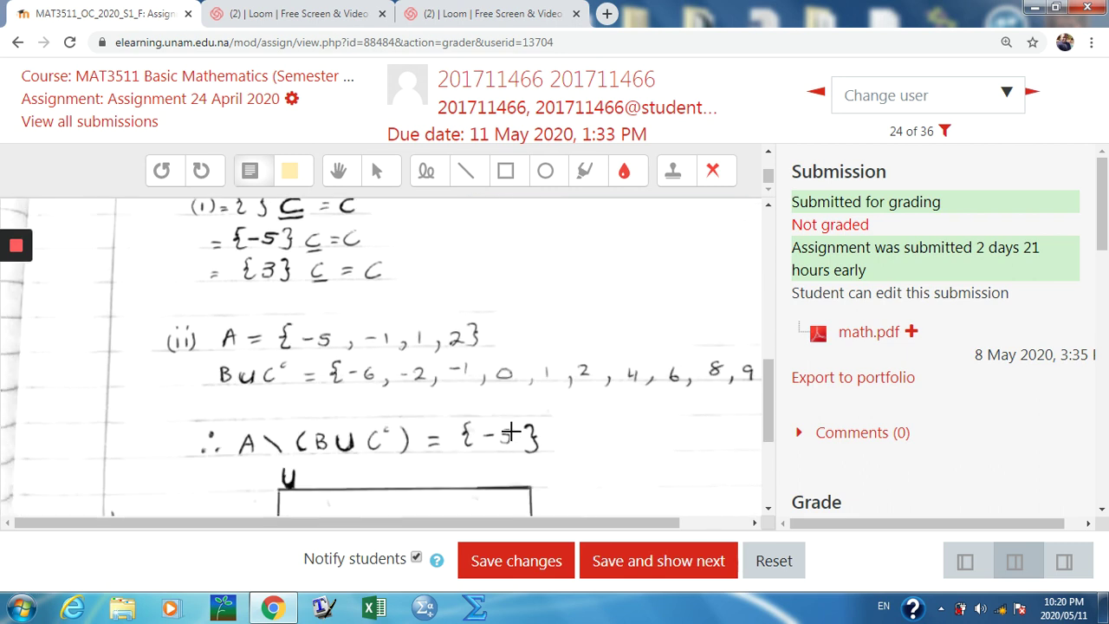
pyautogui.scroll(3, 508, 425)
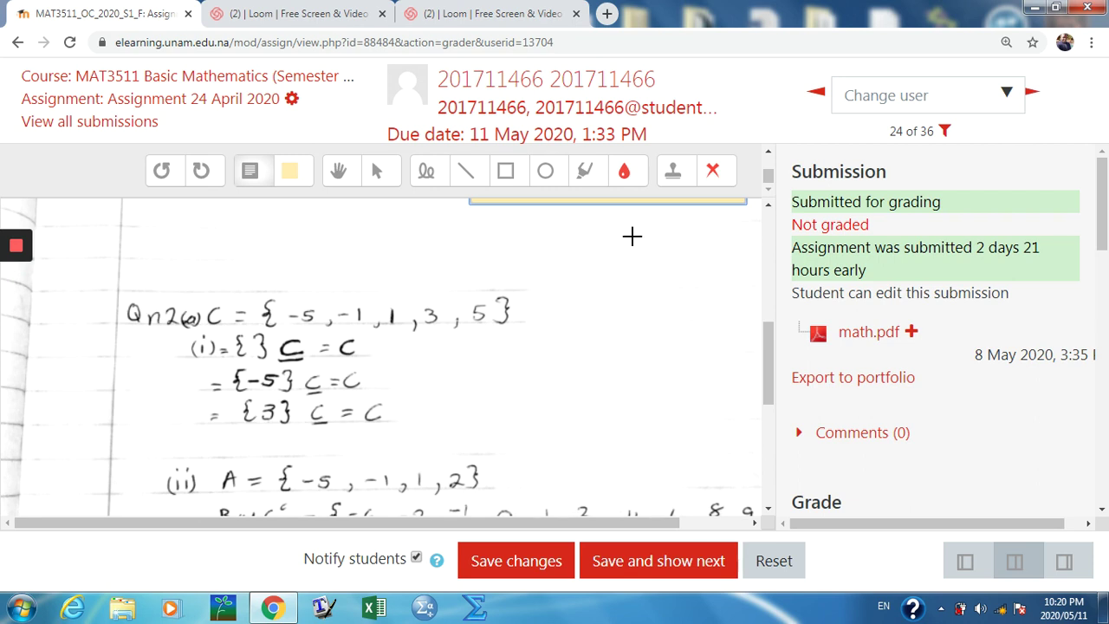
# Step: Stamp red crosses beside Qn2(a) and part (i) as wrong
pyautogui.click(712, 171)
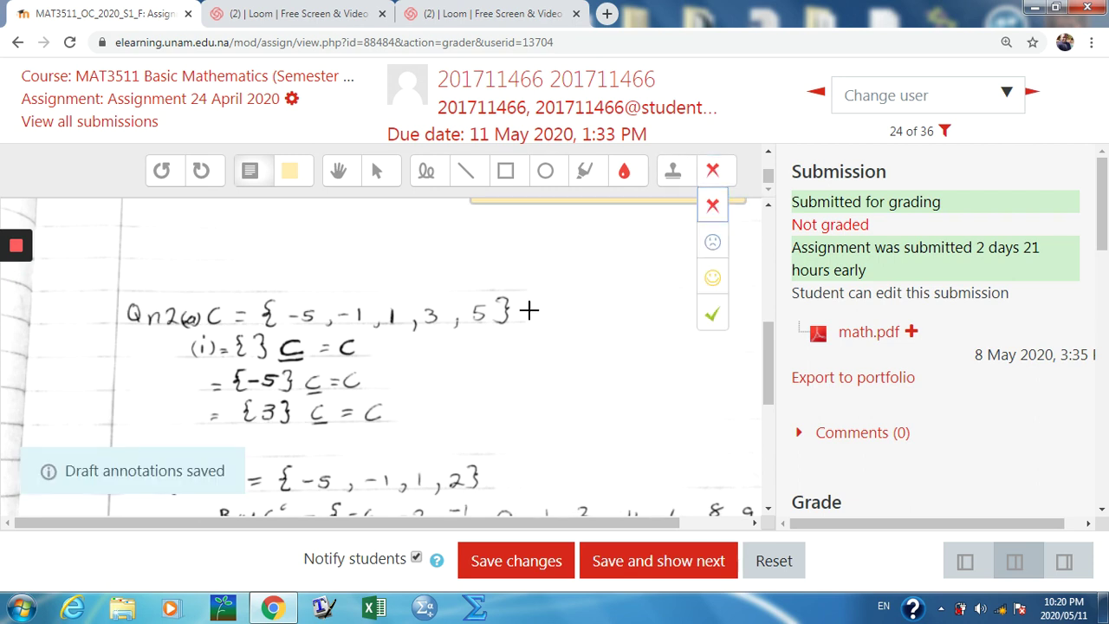
pyautogui.click(713, 171)
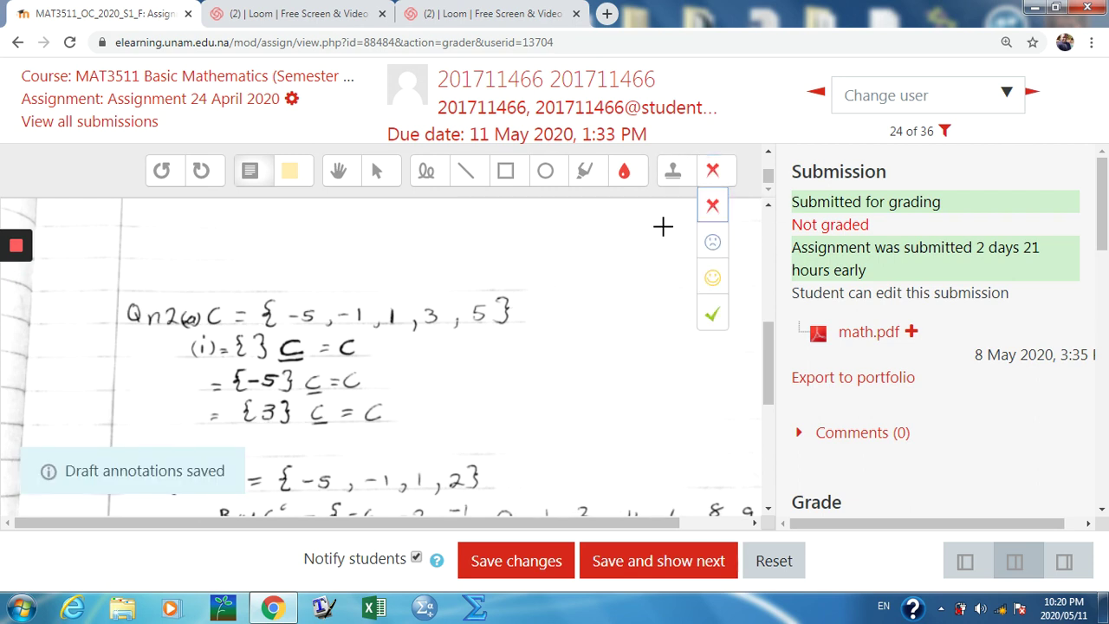
pyautogui.click(713, 206)
pyautogui.click(503, 338)
pyautogui.click(540, 310)
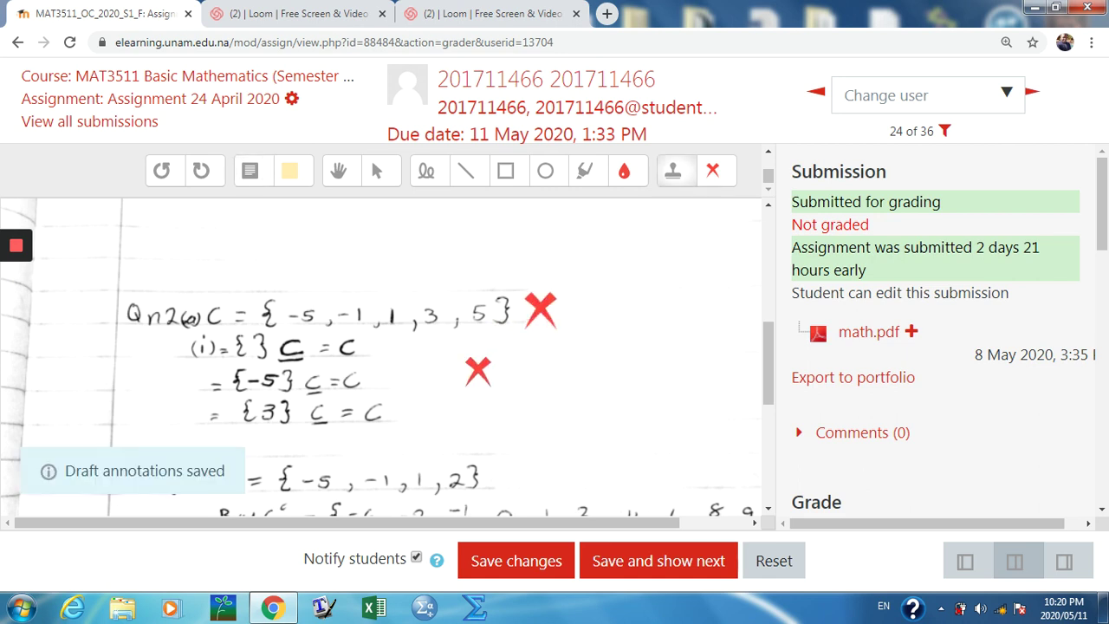
pyautogui.click(403, 358)
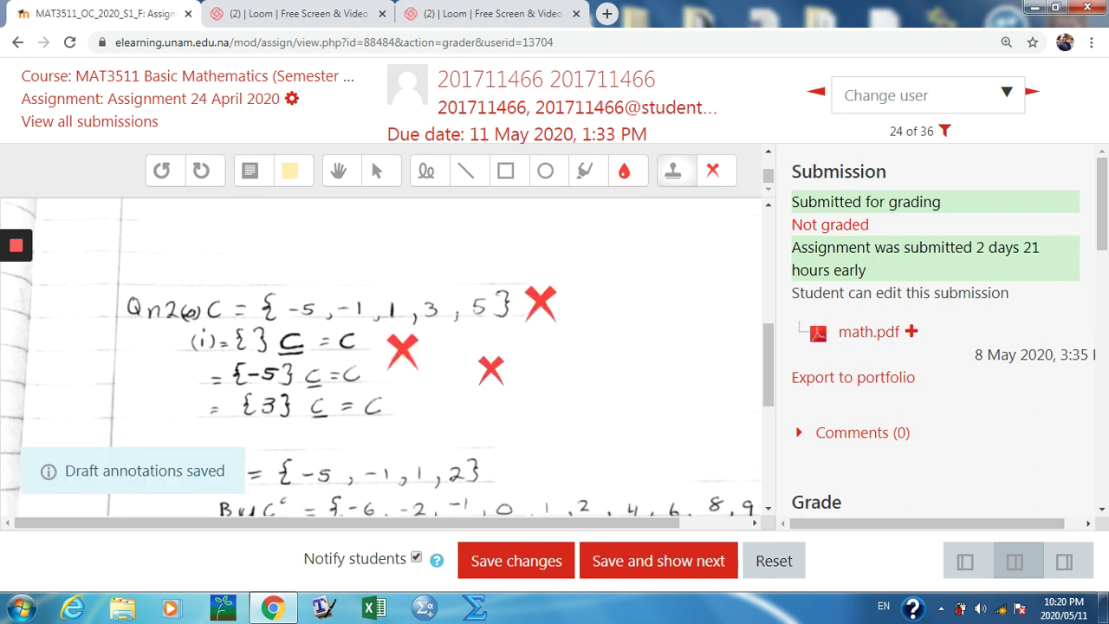
pyautogui.scroll(-3, 491, 363)
pyautogui.scroll(1, 491, 364)
pyautogui.scroll(2, 491, 364)
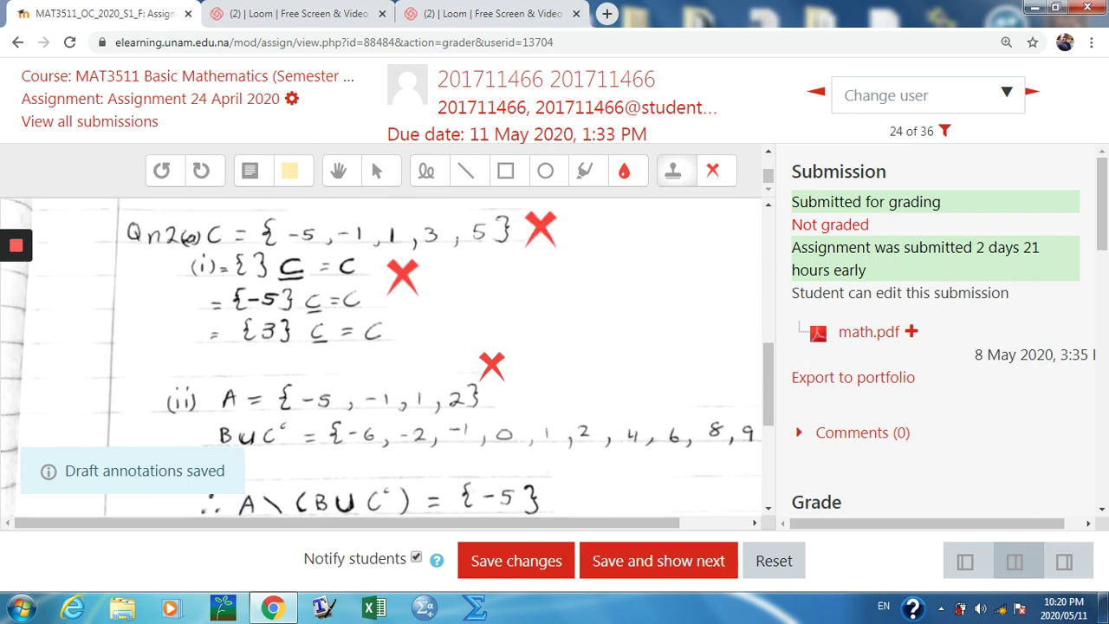
# Step: Stamp green ticks beside the {3}, A = {-5, -1, 1, 2} and B∪C' lines
pyautogui.click(712, 171)
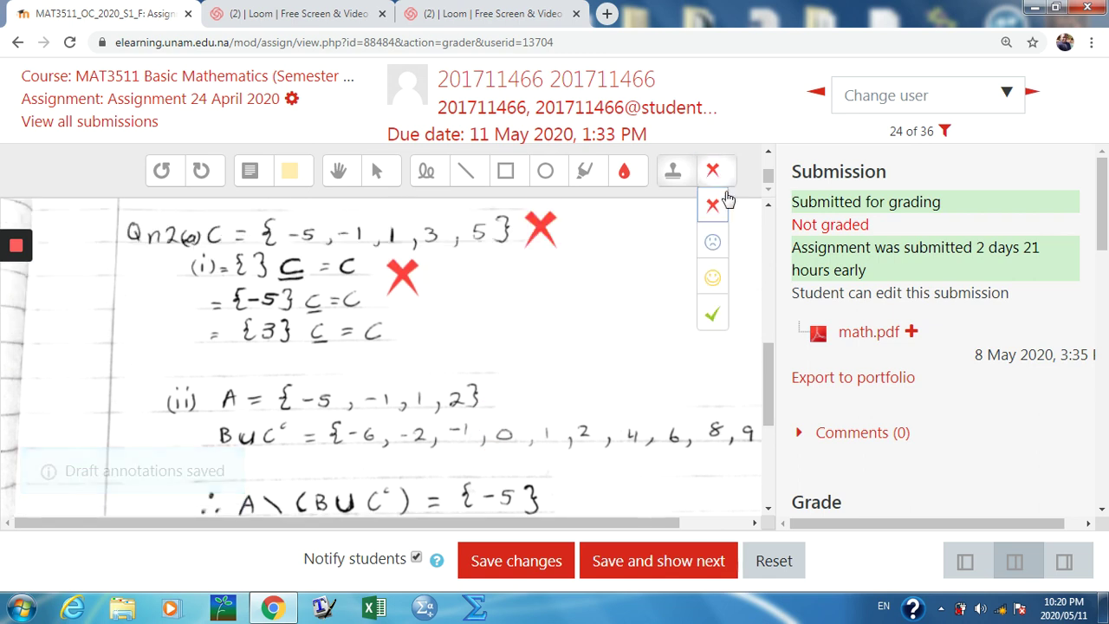
pyautogui.click(713, 317)
pyautogui.click(430, 325)
pyautogui.click(515, 375)
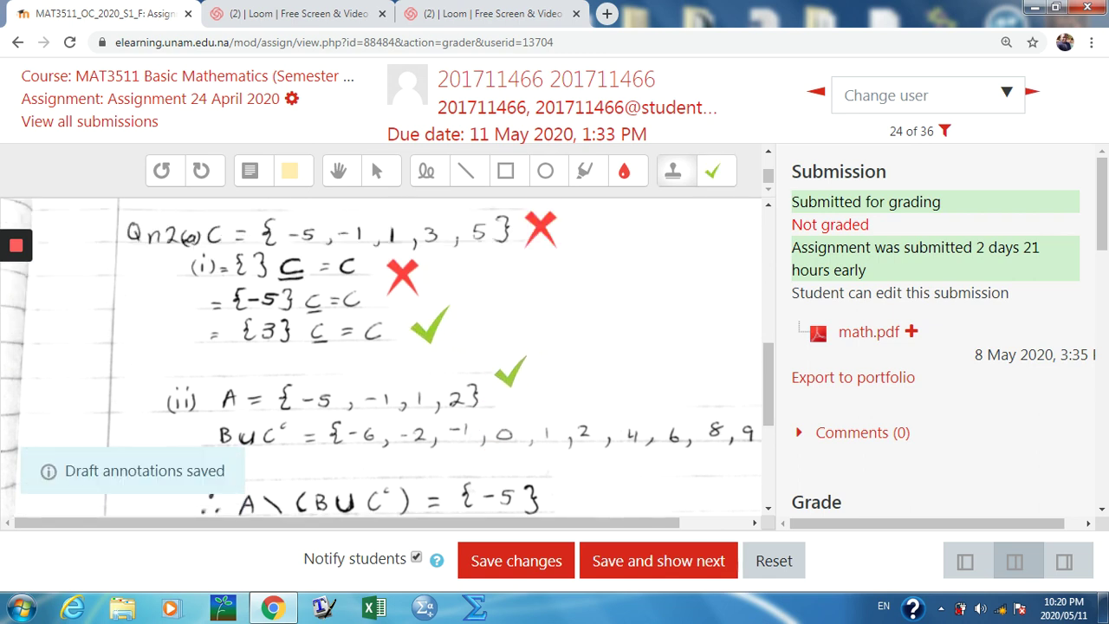
pyautogui.click(645, 410)
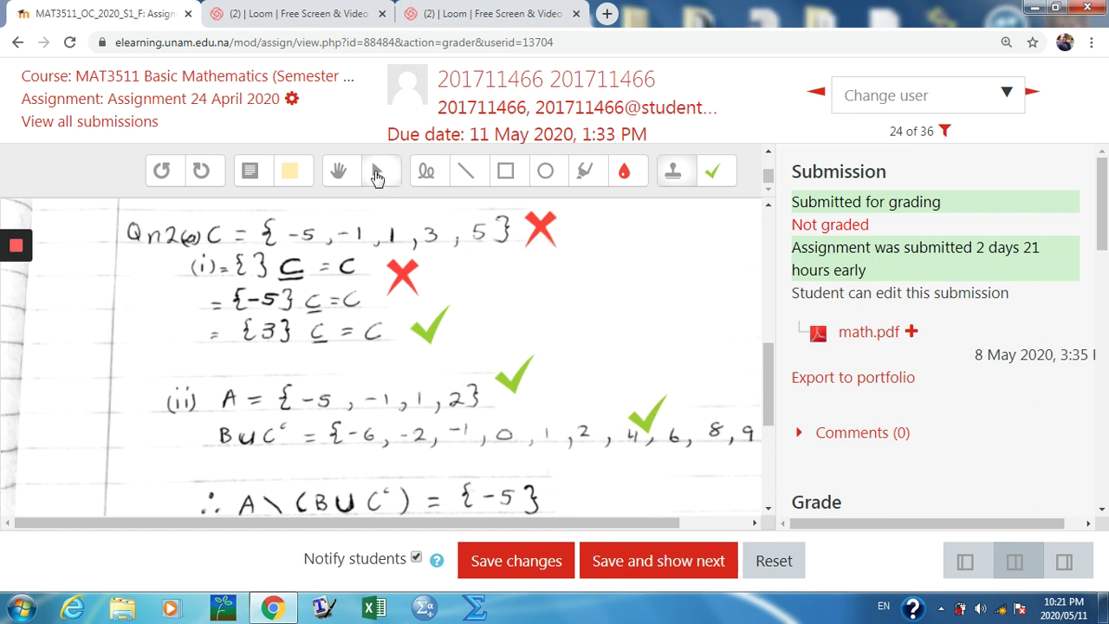
# Step: Select and delete both red crosses and the green ticks from the Qn2 working
pyautogui.click(376, 173)
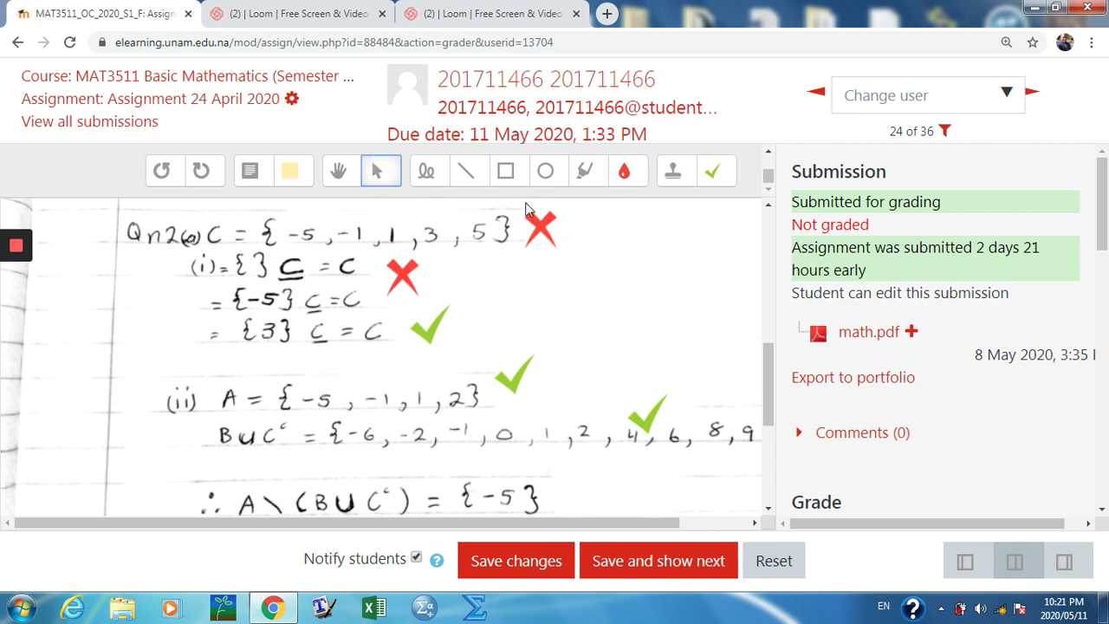
pyautogui.click(546, 234)
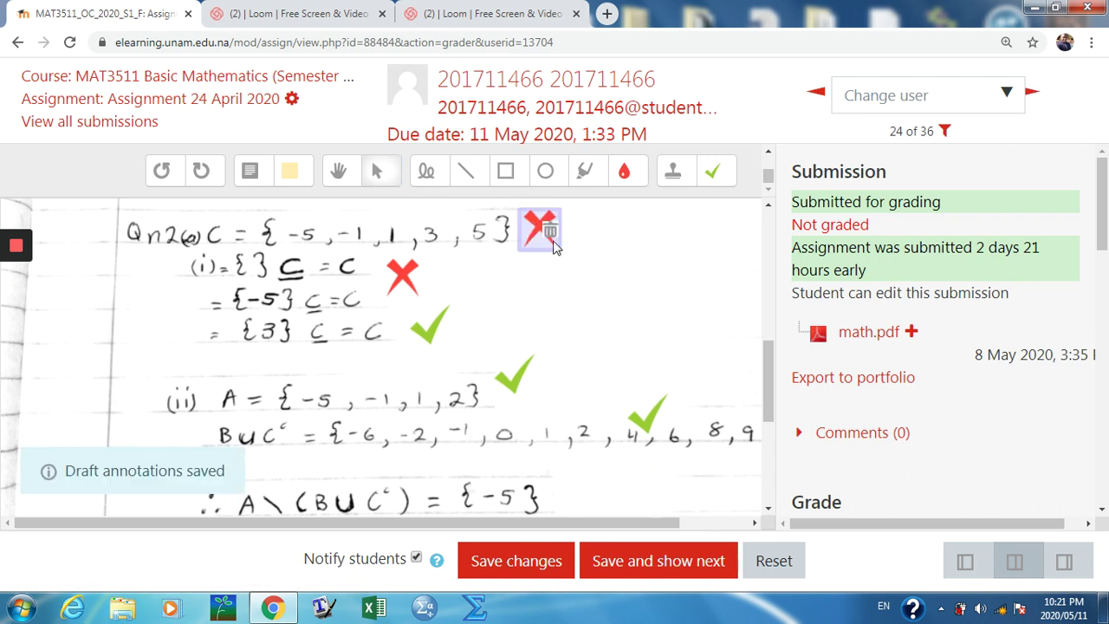
pyautogui.press('Delete')
pyautogui.click(403, 275)
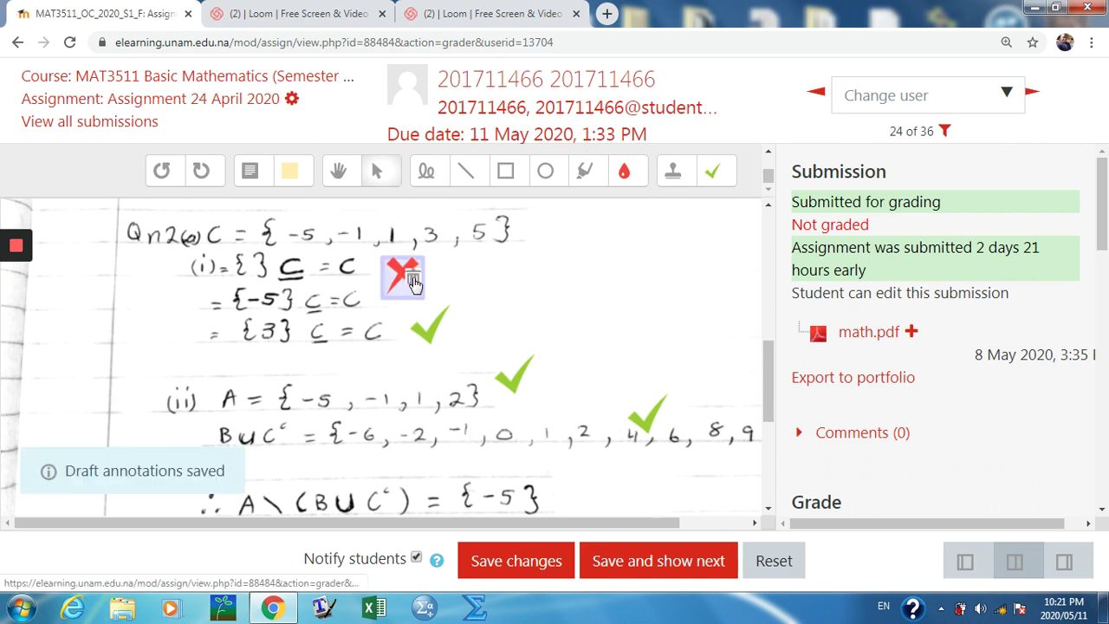
pyautogui.press('Delete')
pyautogui.click(433, 327)
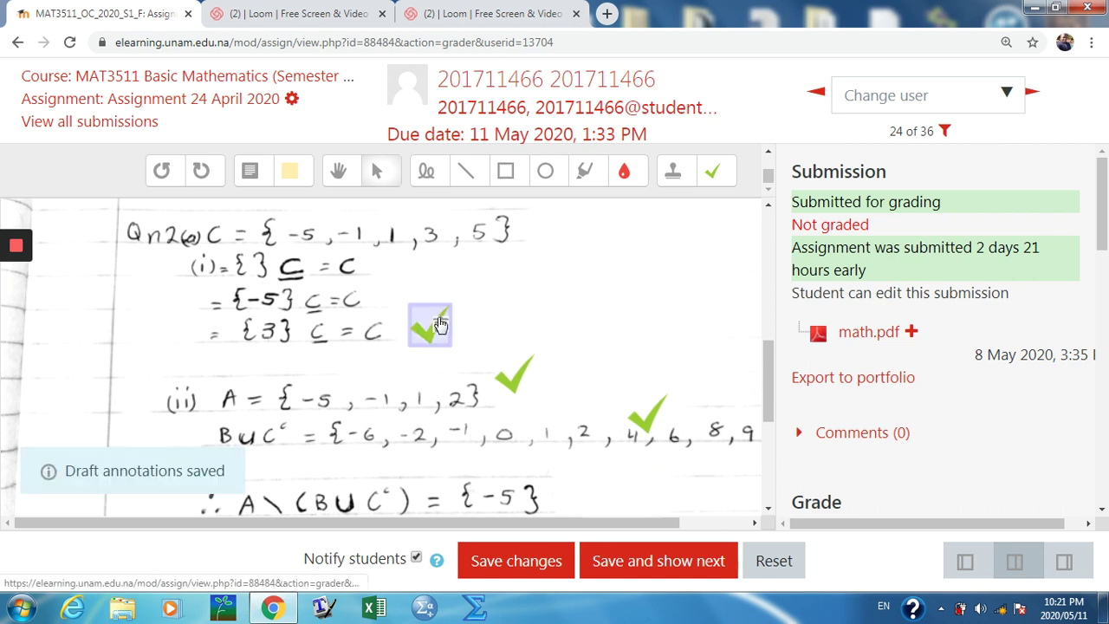
pyautogui.click(513, 372)
pyautogui.press('Delete')
pyautogui.click(656, 411)
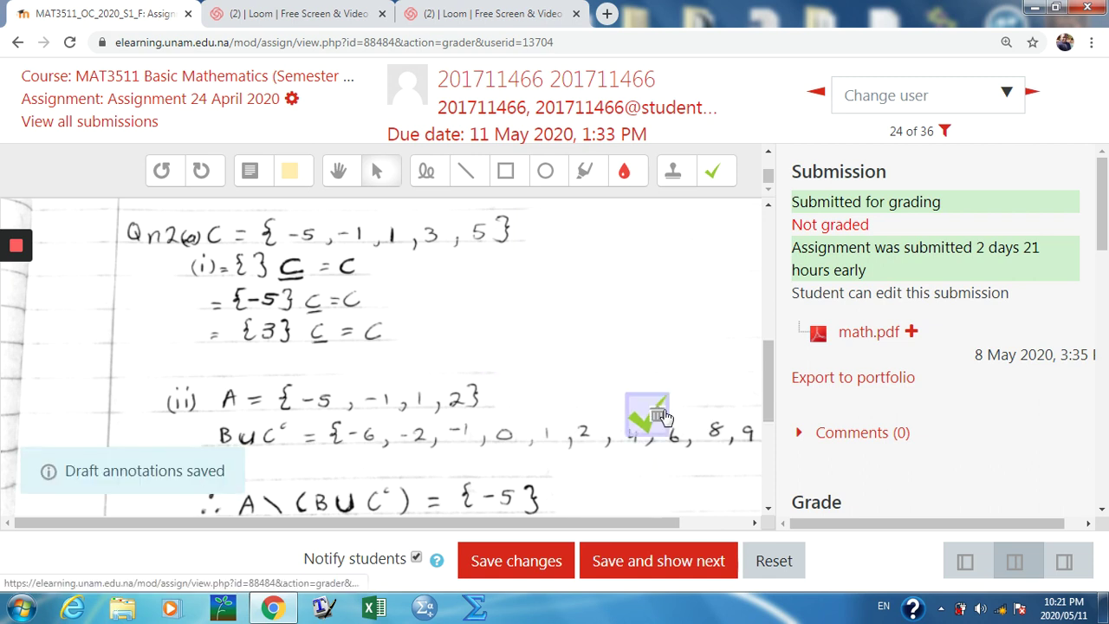
pyautogui.press('Delete')
pyautogui.moveTo(1102, 241); pyautogui.dragTo(1096, 268)
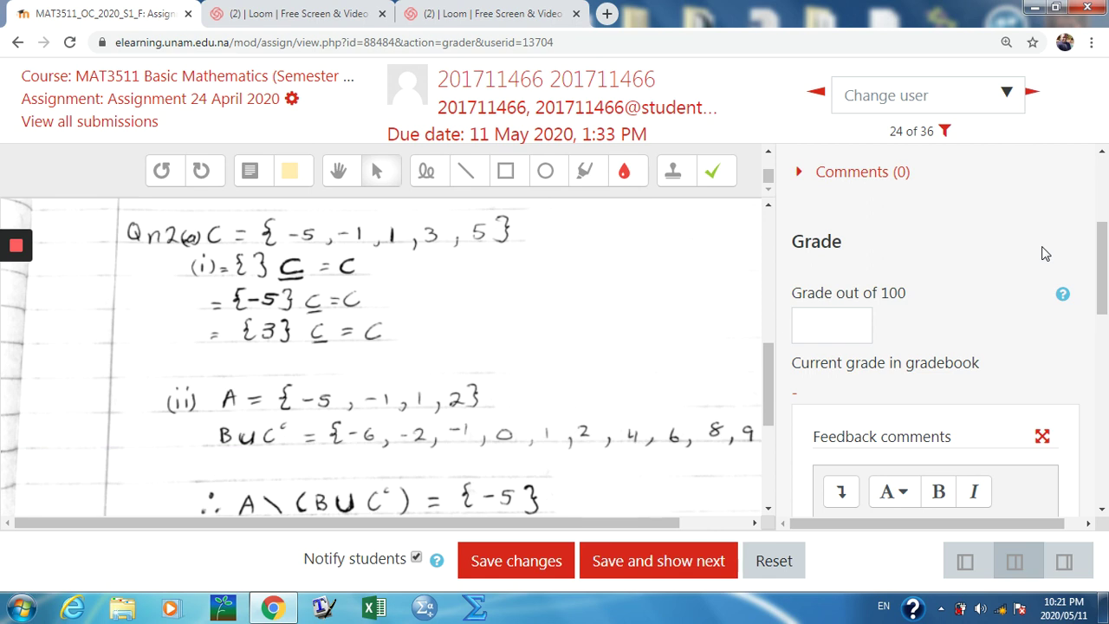
# Step: Stamp three green ticks beside the Qn2(i) working and enter a grade of 60 out of 100
pyautogui.click(712, 171)
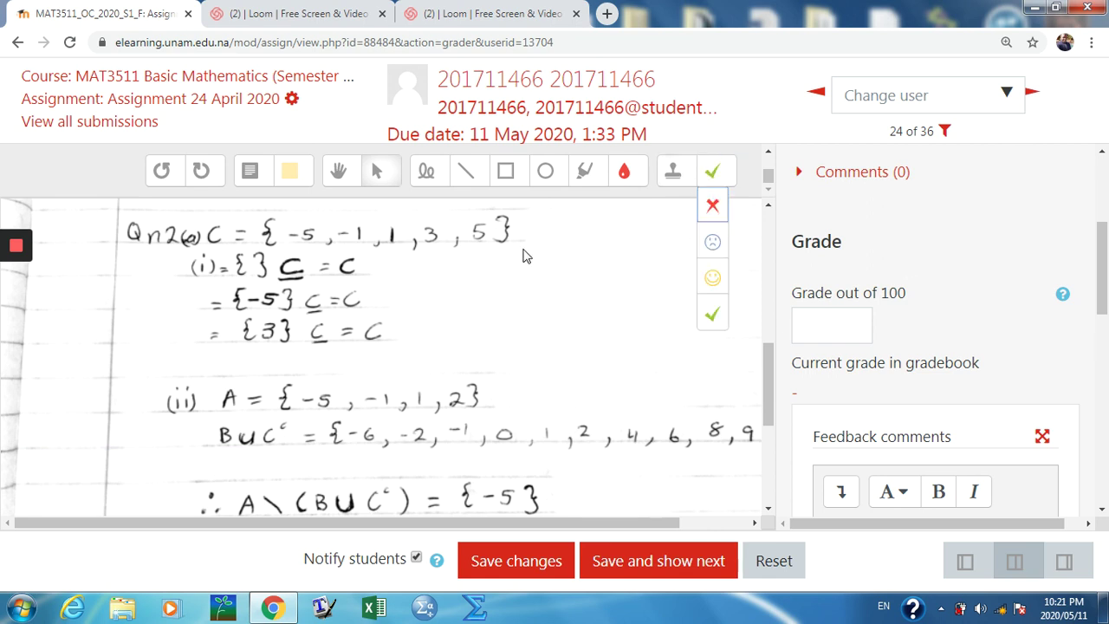
pyautogui.click(712, 315)
pyautogui.click(502, 288)
pyautogui.click(563, 336)
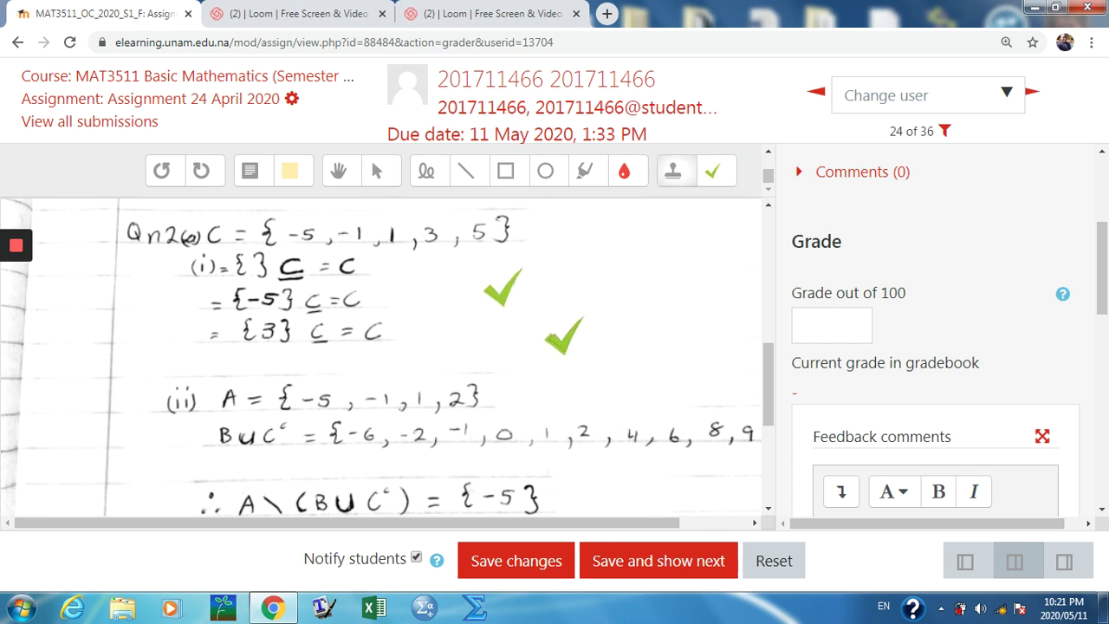
pyautogui.click(615, 377)
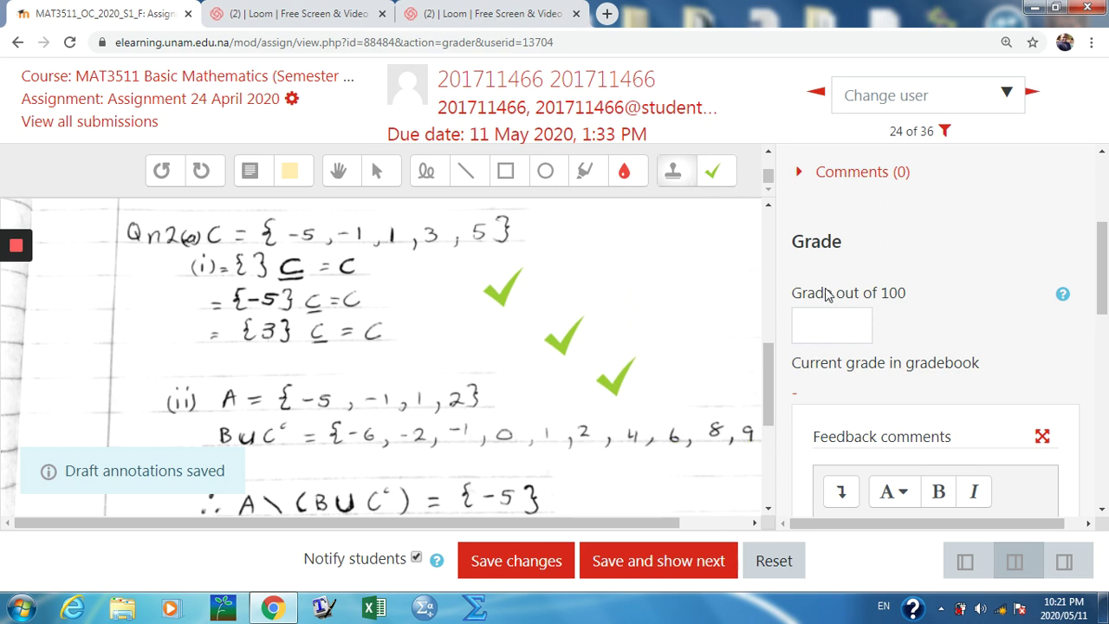
pyautogui.click(823, 328)
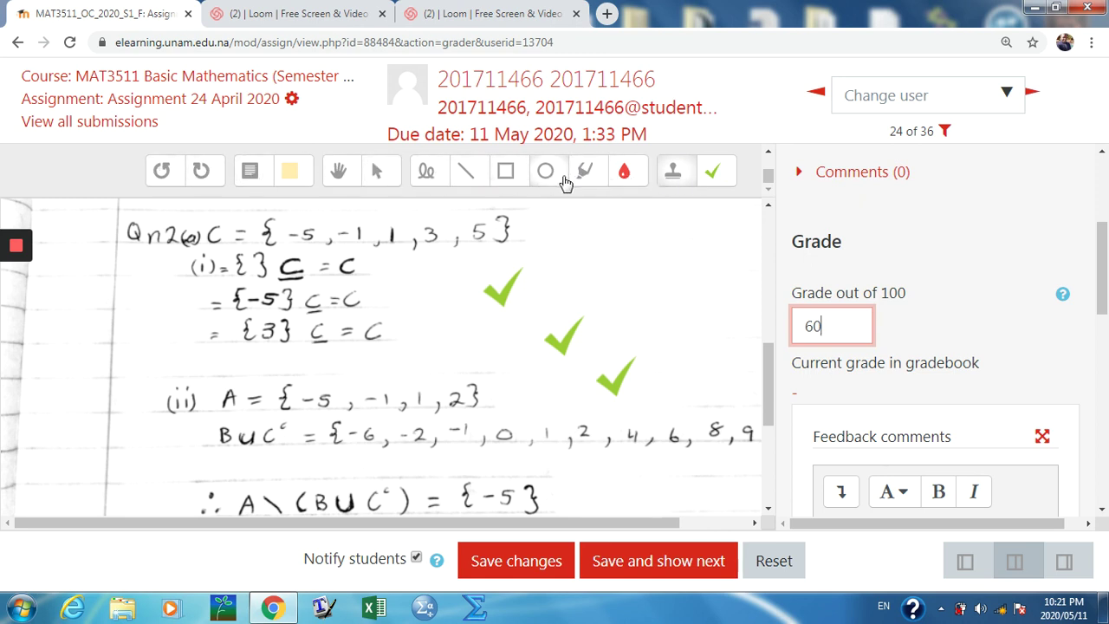
# Step: Select the tick stamps on Qn2 and delete them, leaving the grade at 60
pyautogui.click(379, 172)
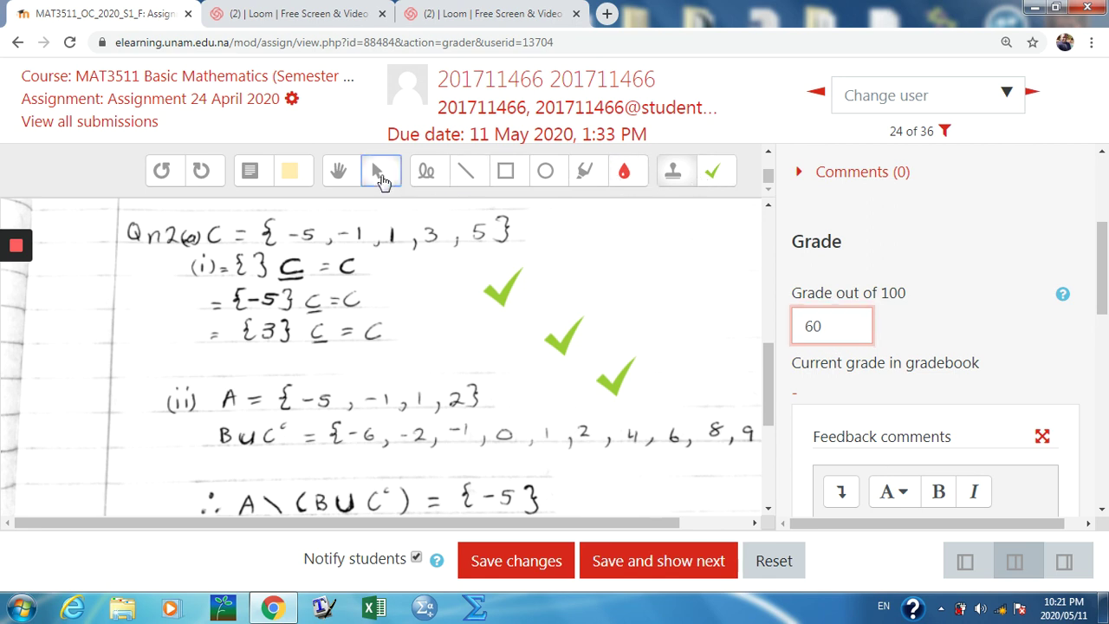
pyautogui.click(505, 291)
pyautogui.moveTo(502, 283); pyautogui.dragTo(622, 381)
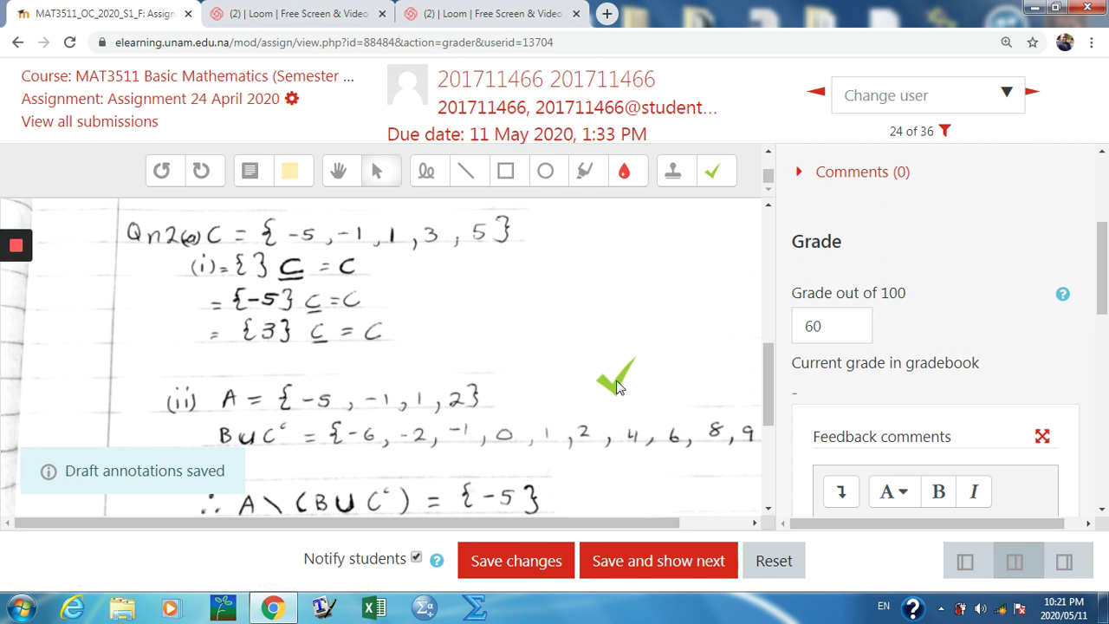
pyautogui.click(622, 382)
pyautogui.moveTo(18, 247)
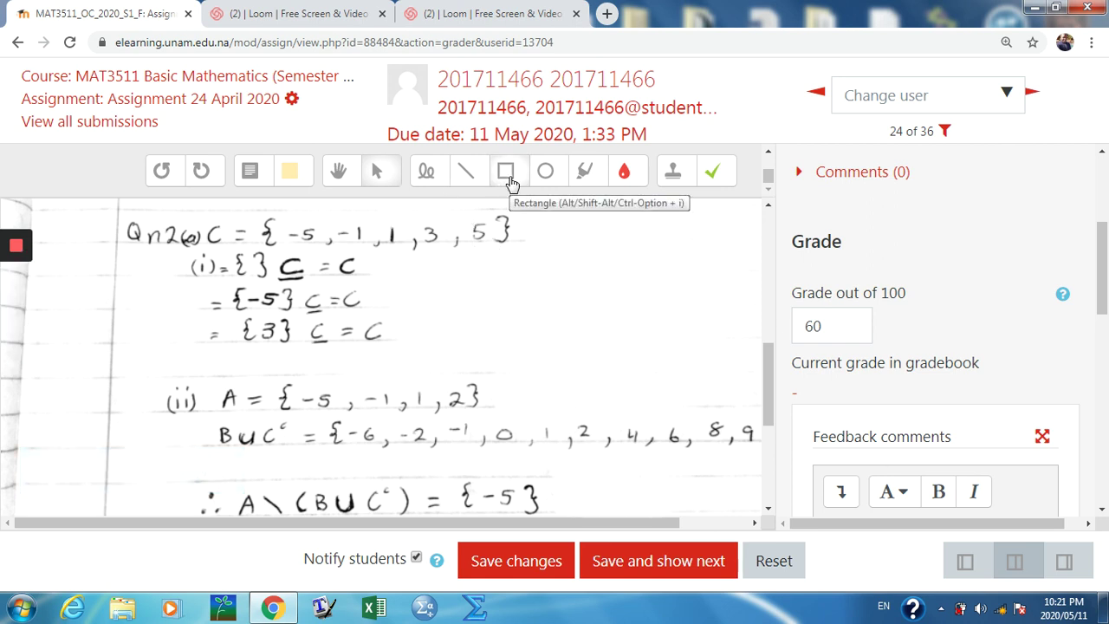
pyautogui.click(297, 174)
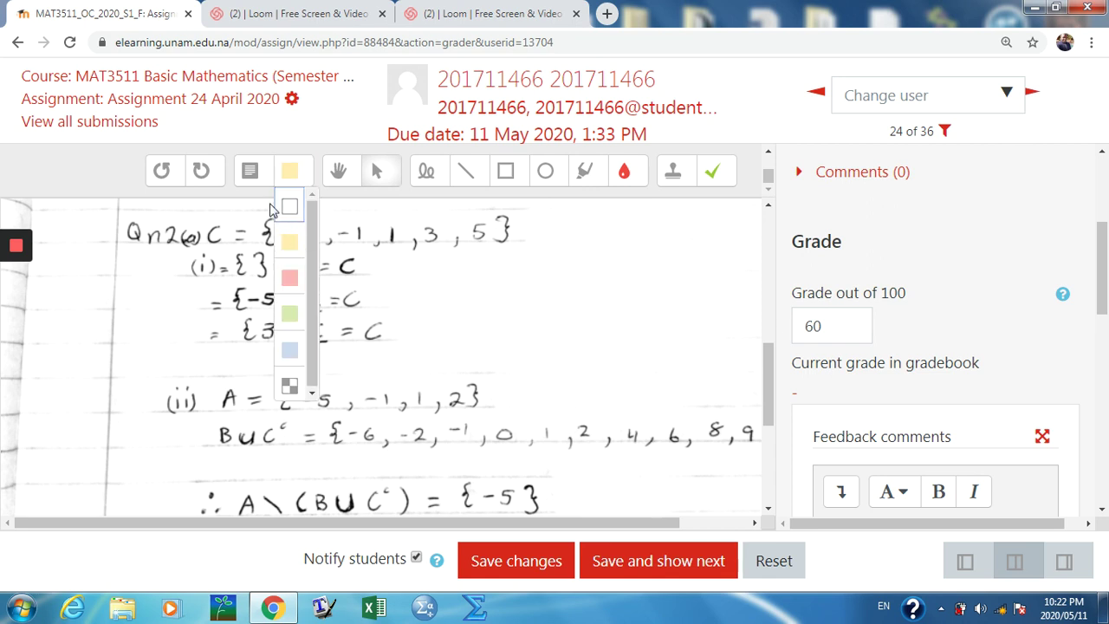
pyautogui.click(248, 172)
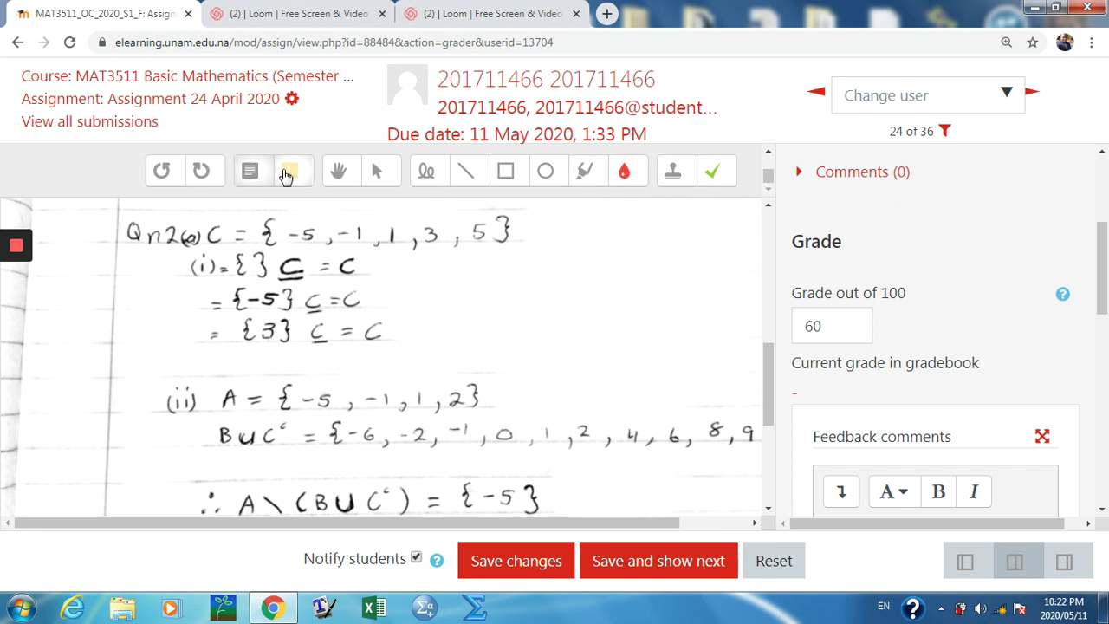
pyautogui.click(631, 180)
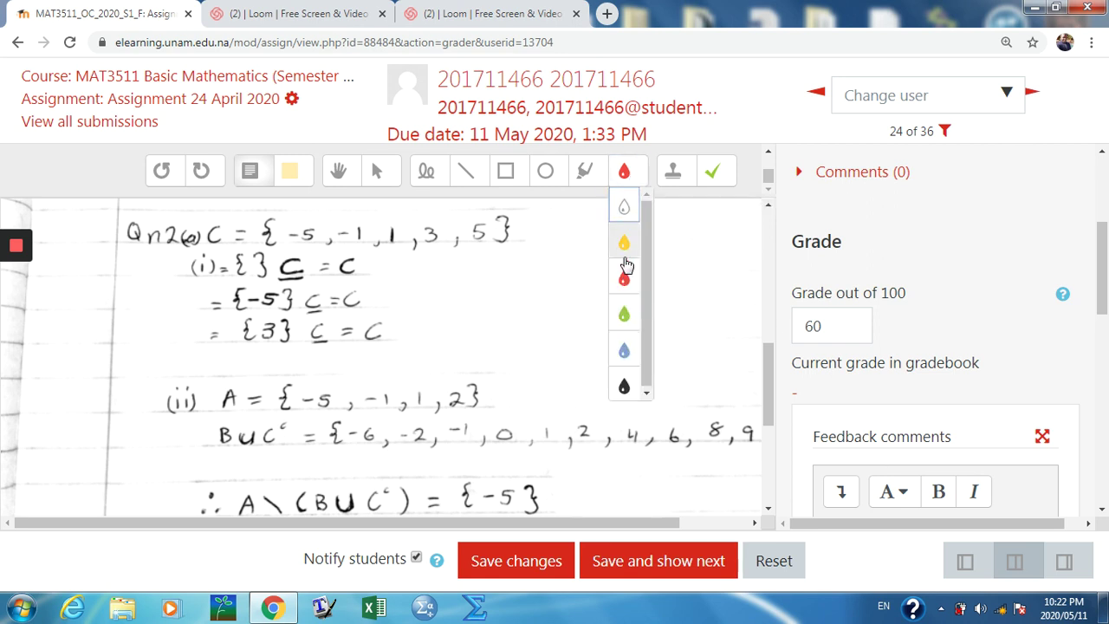
pyautogui.click(646, 394)
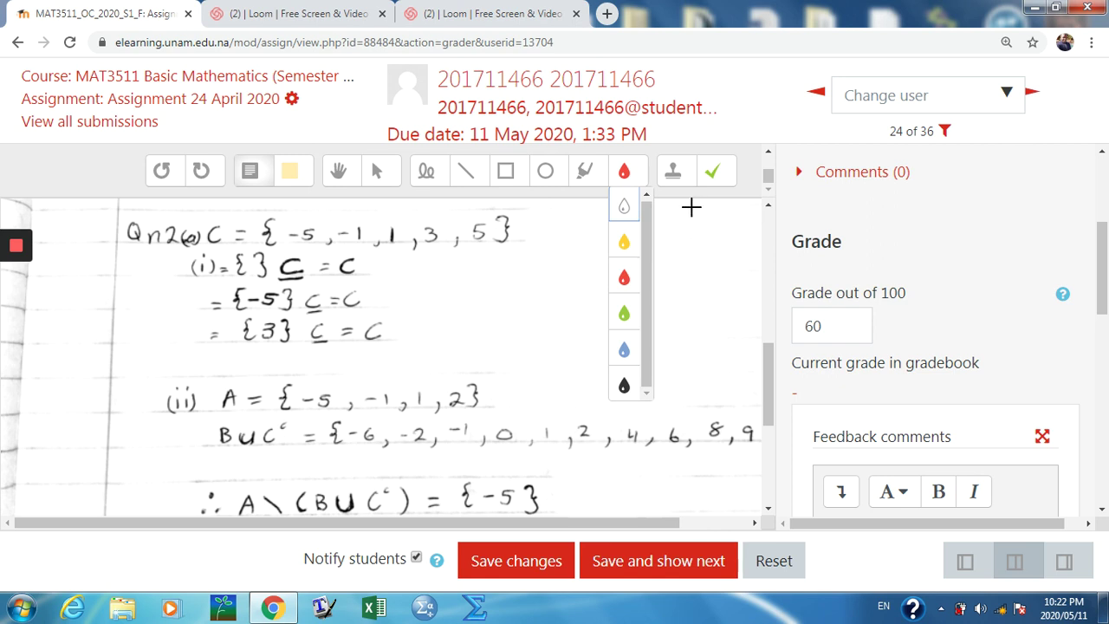
pyautogui.click(732, 263)
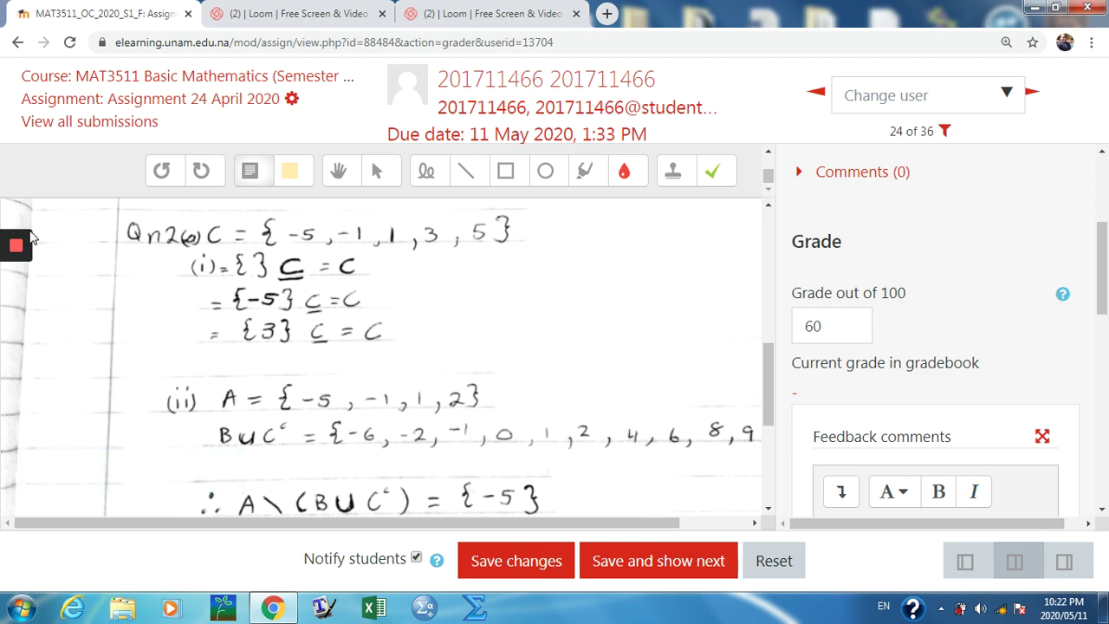
pyautogui.scroll(-3, 775, 373)
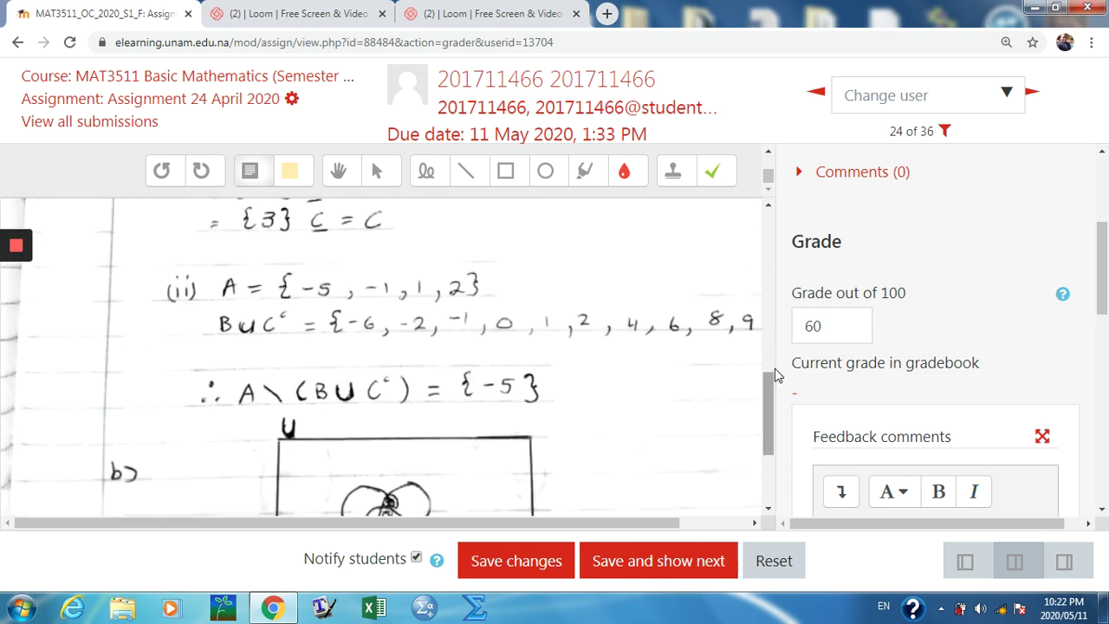
pyautogui.scroll(4, 771, 364)
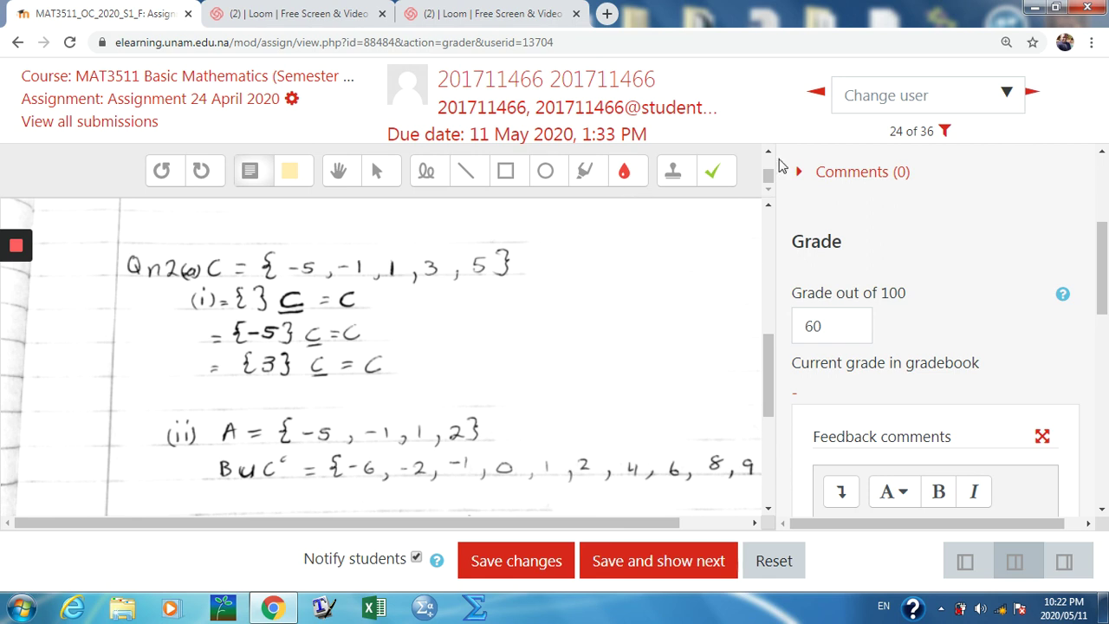
pyautogui.click(768, 153)
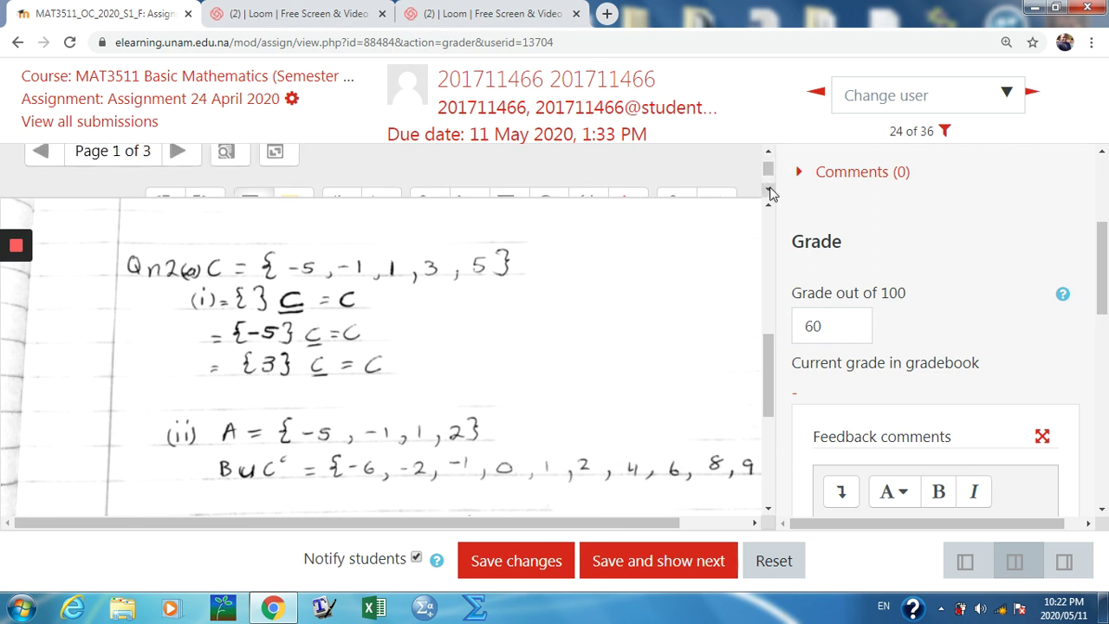
pyautogui.click(768, 190)
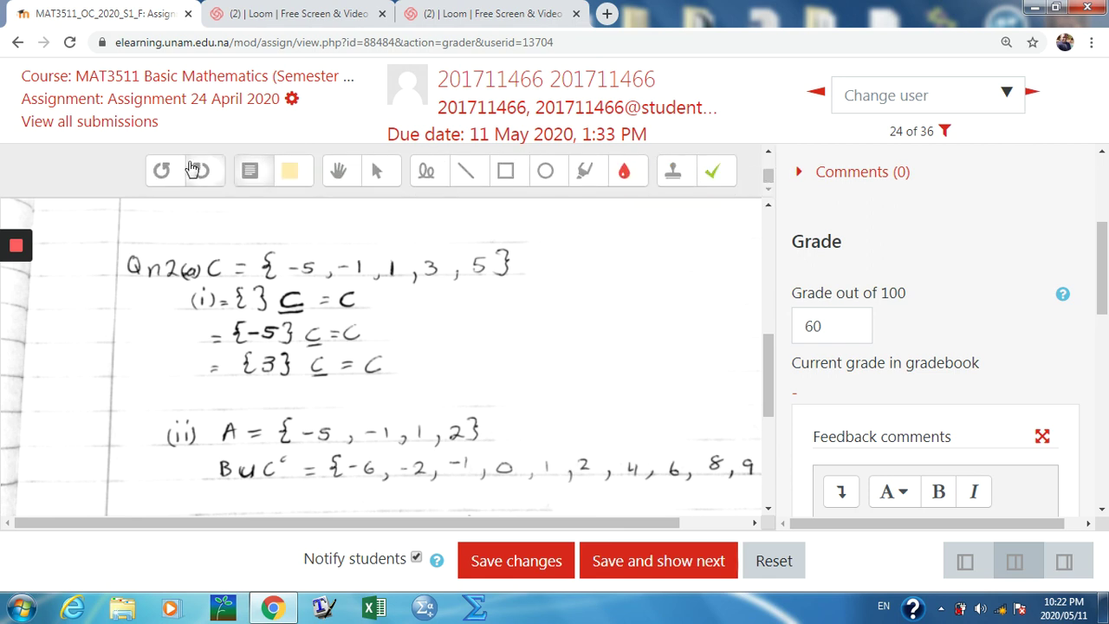